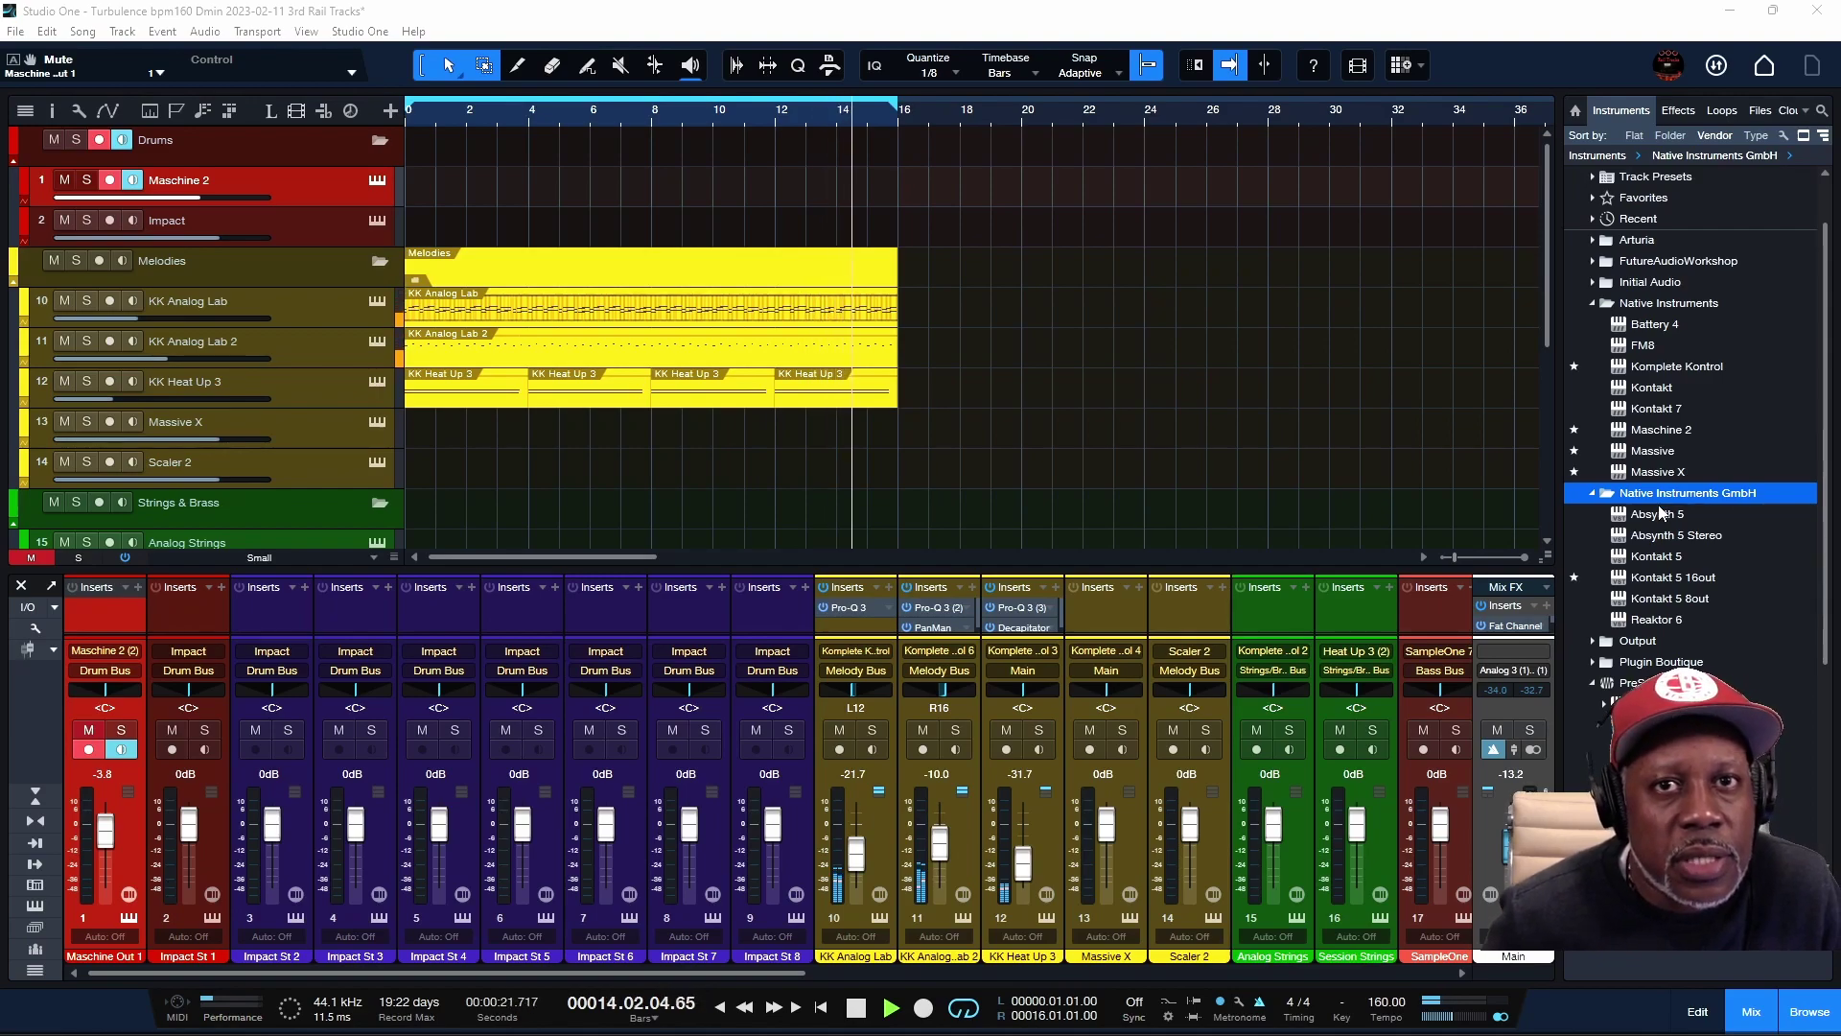
Inspect the Native Instruments VSTPlugins 64 bit entry among the plug-in folder locations in Options.
click(359, 31)
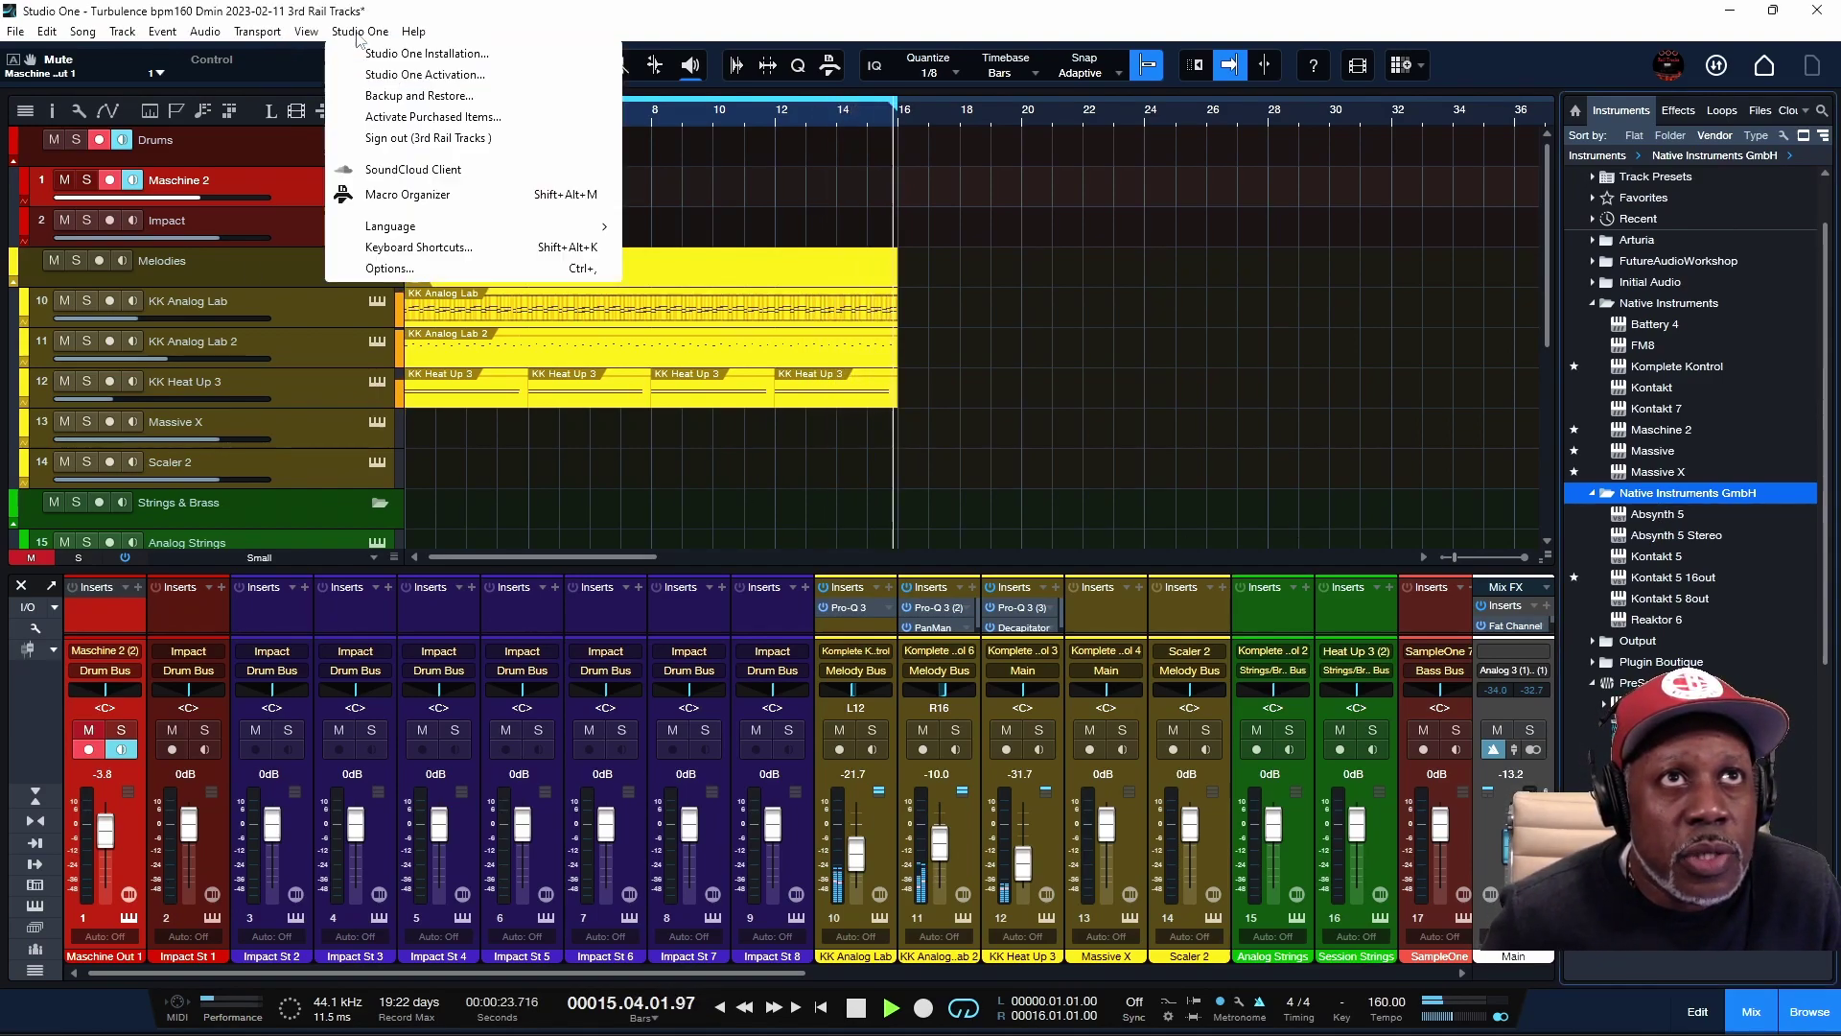
click(389, 268)
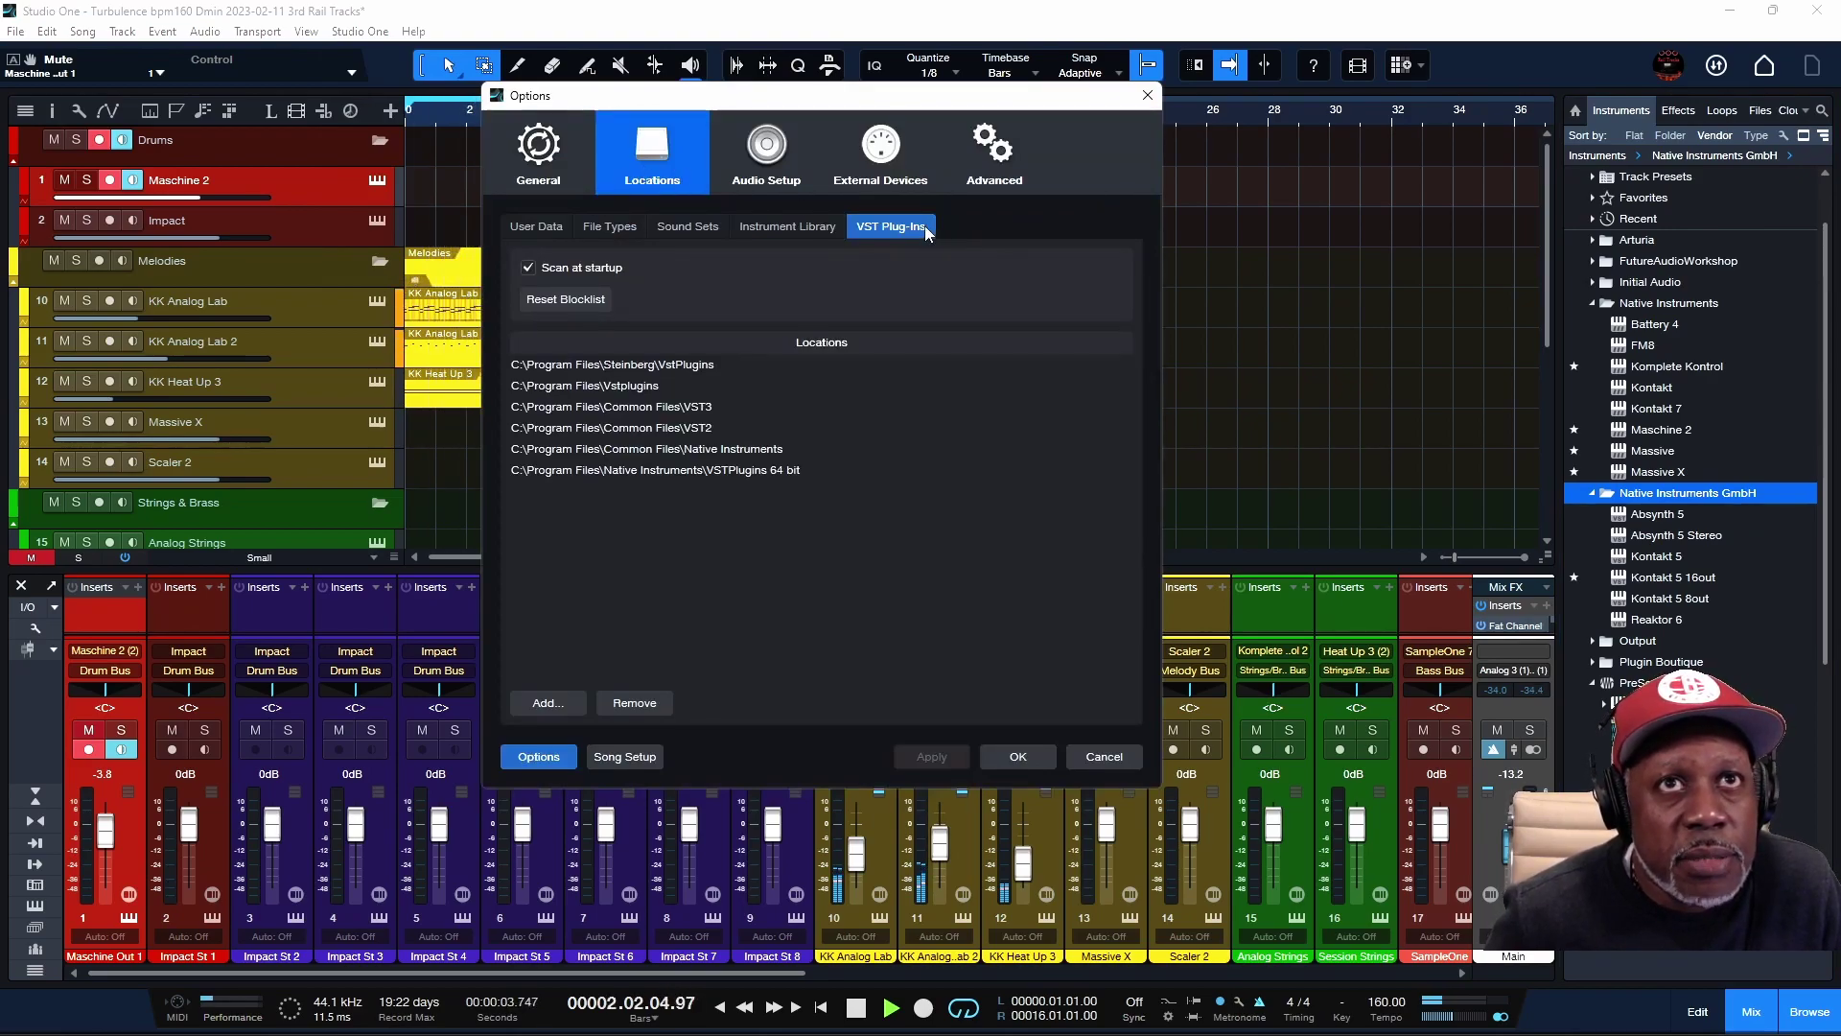
click(575, 475)
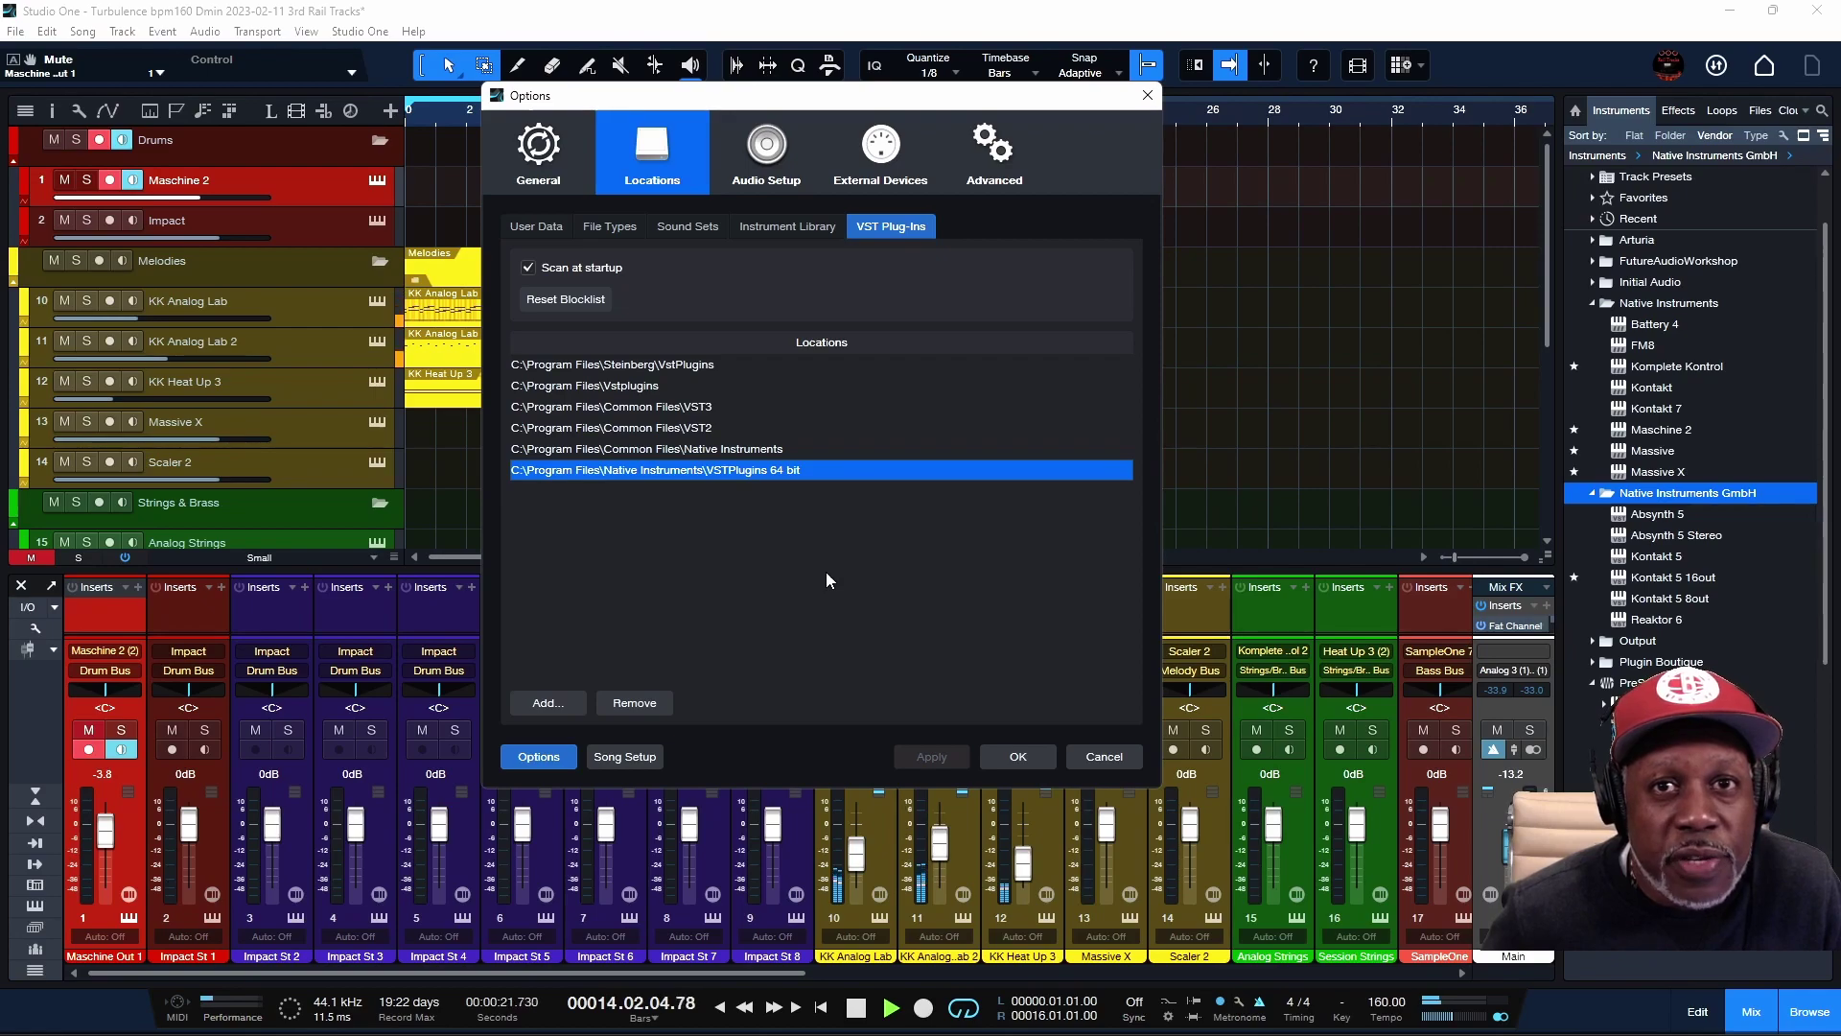
click(545, 702)
click(1153, 537)
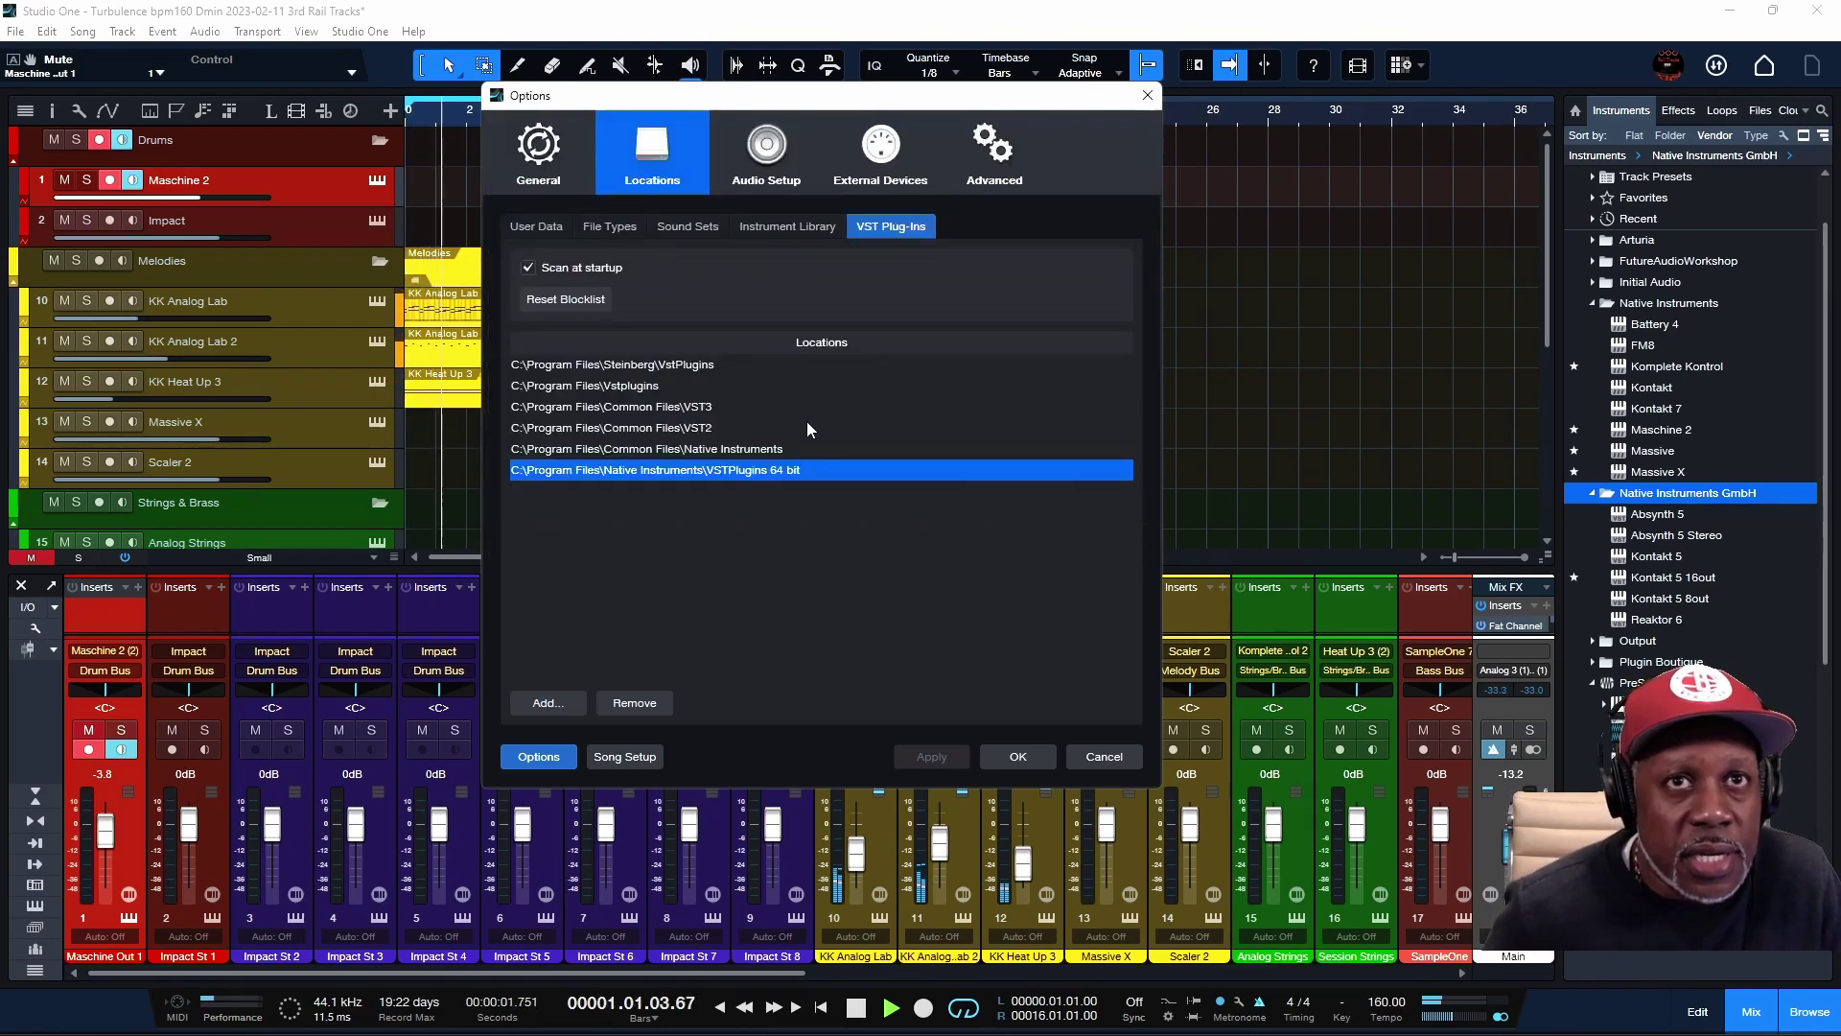
Close Options unchanged, then unmute the Maschine 2 track and open its instrument window.
click(1148, 96)
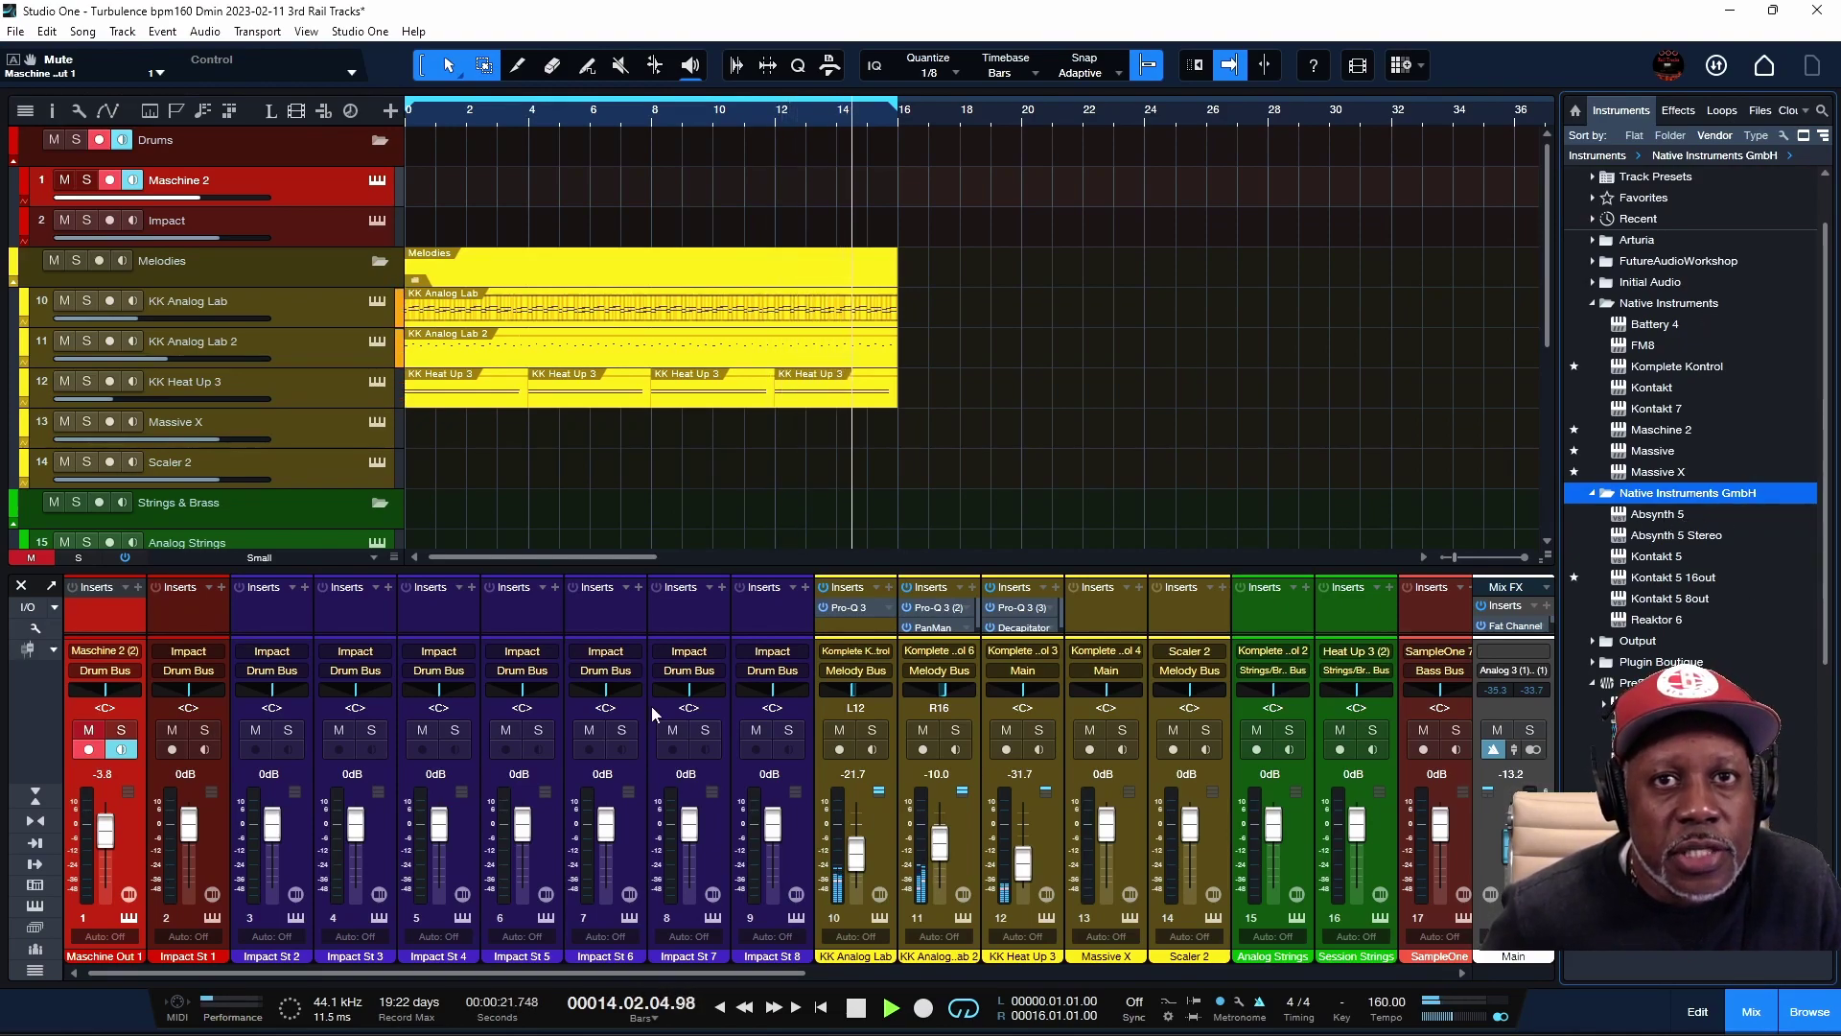
click(86, 731)
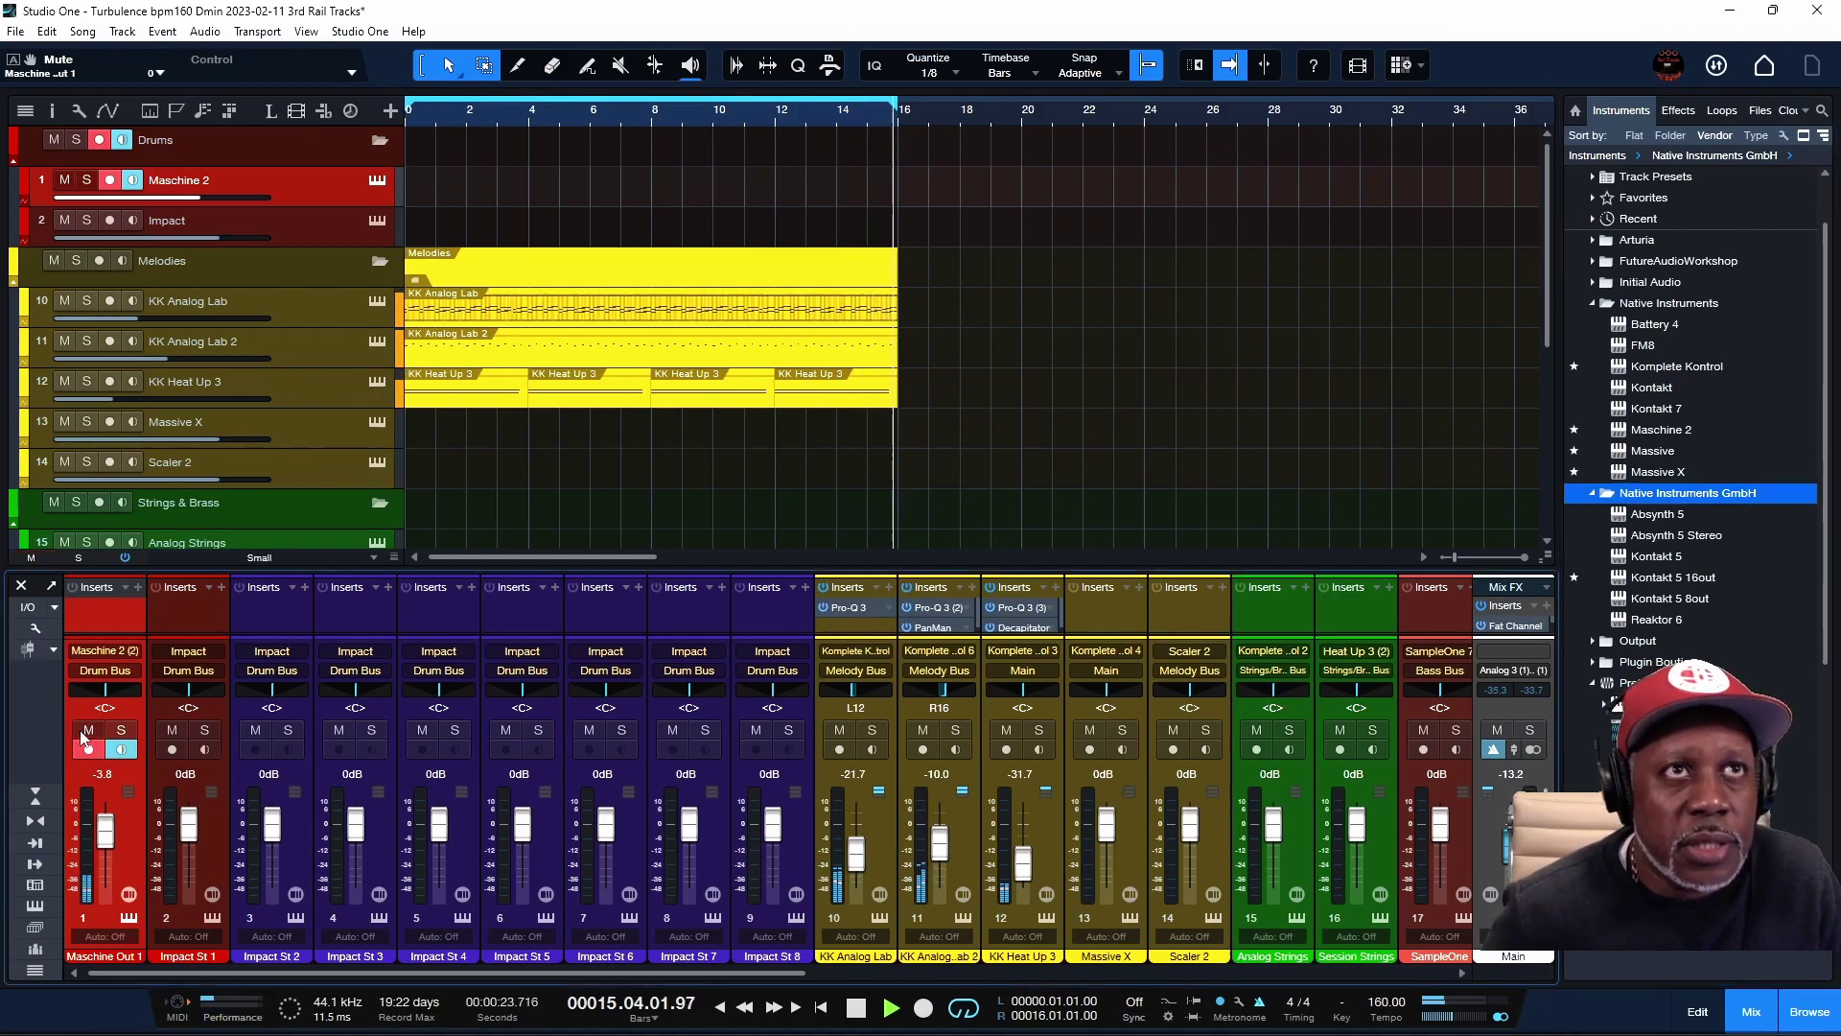
click(376, 181)
drag(702, 44, 736, 52)
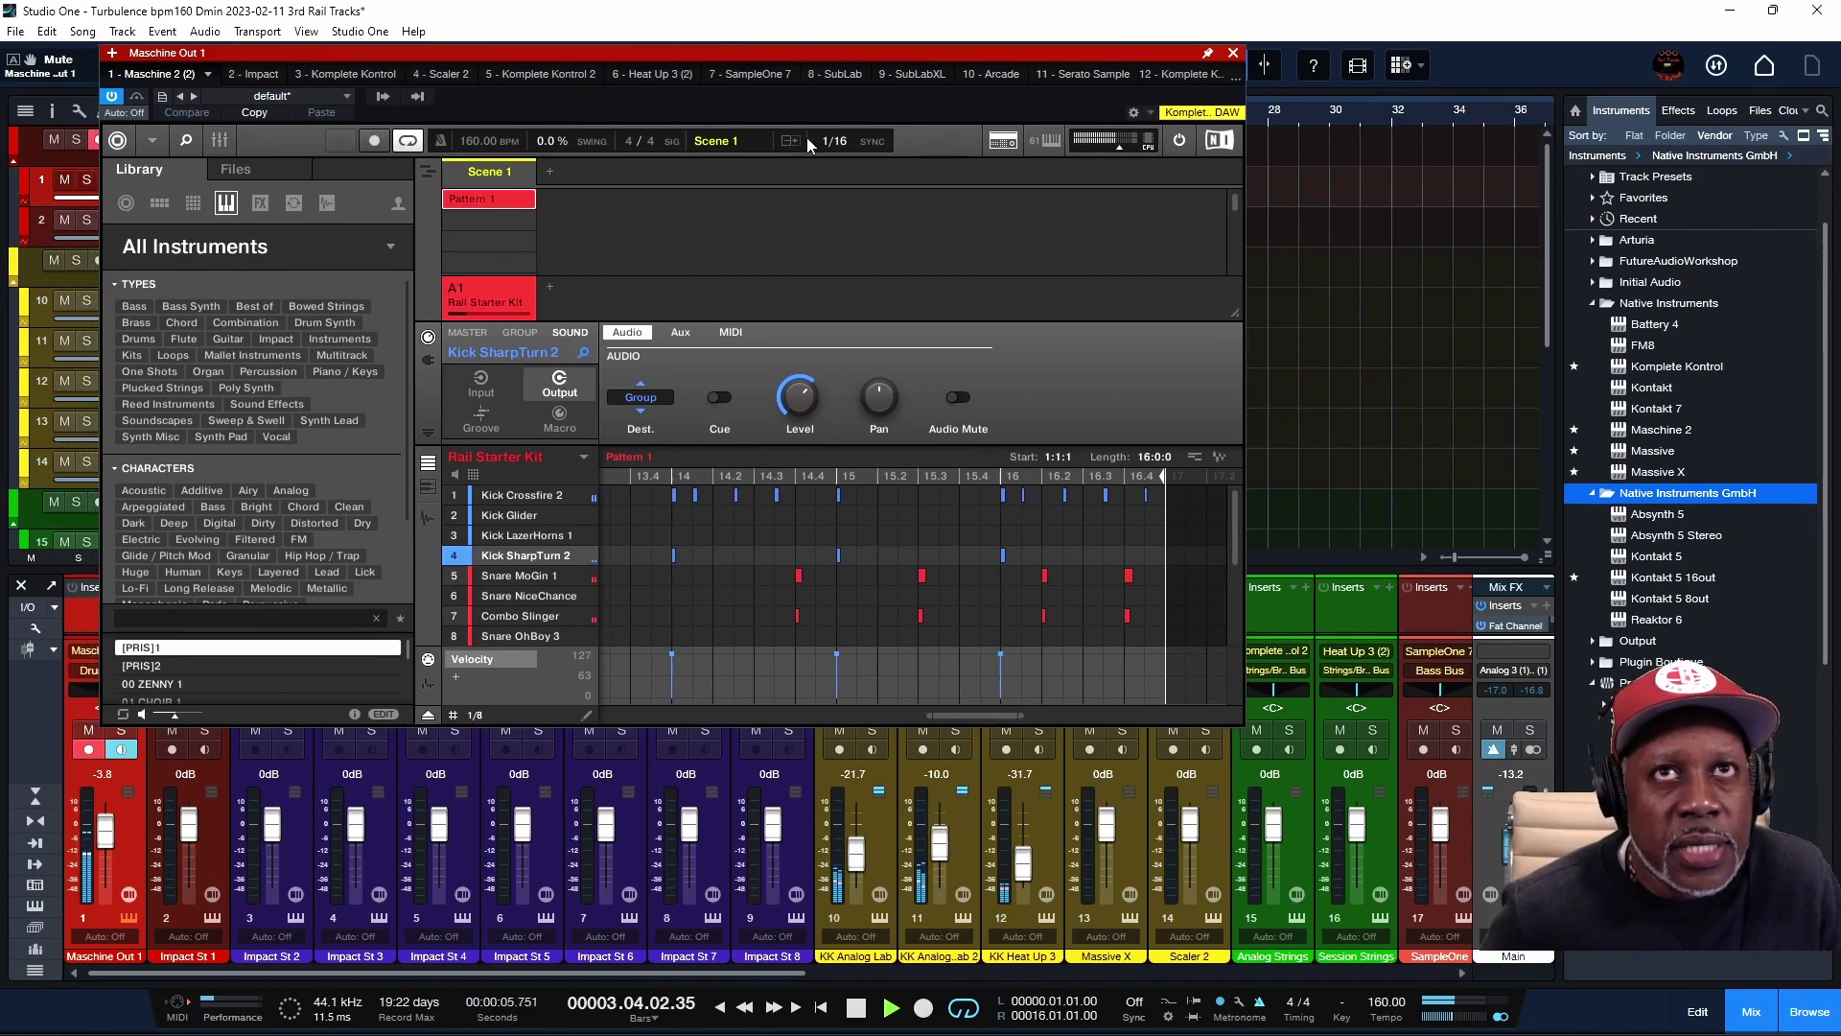
click(1233, 53)
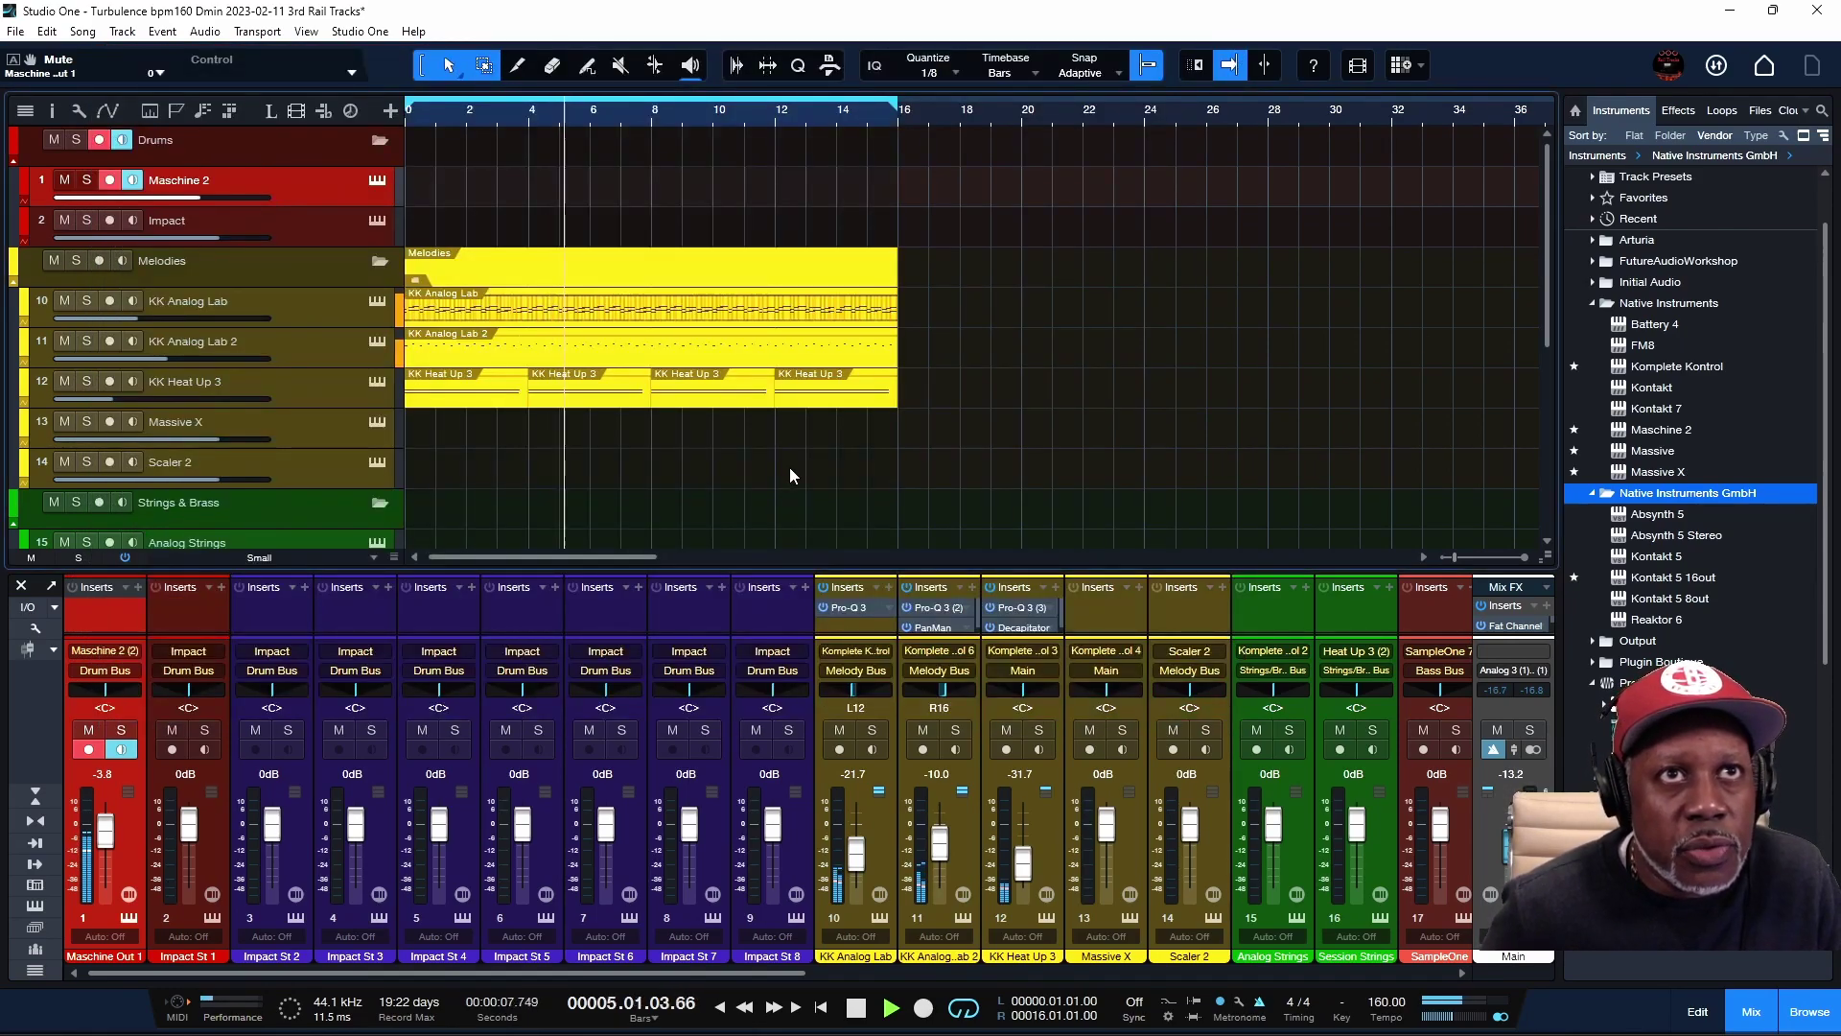
scroll(790, 468, down, 2)
scroll(790, 468, up, 2)
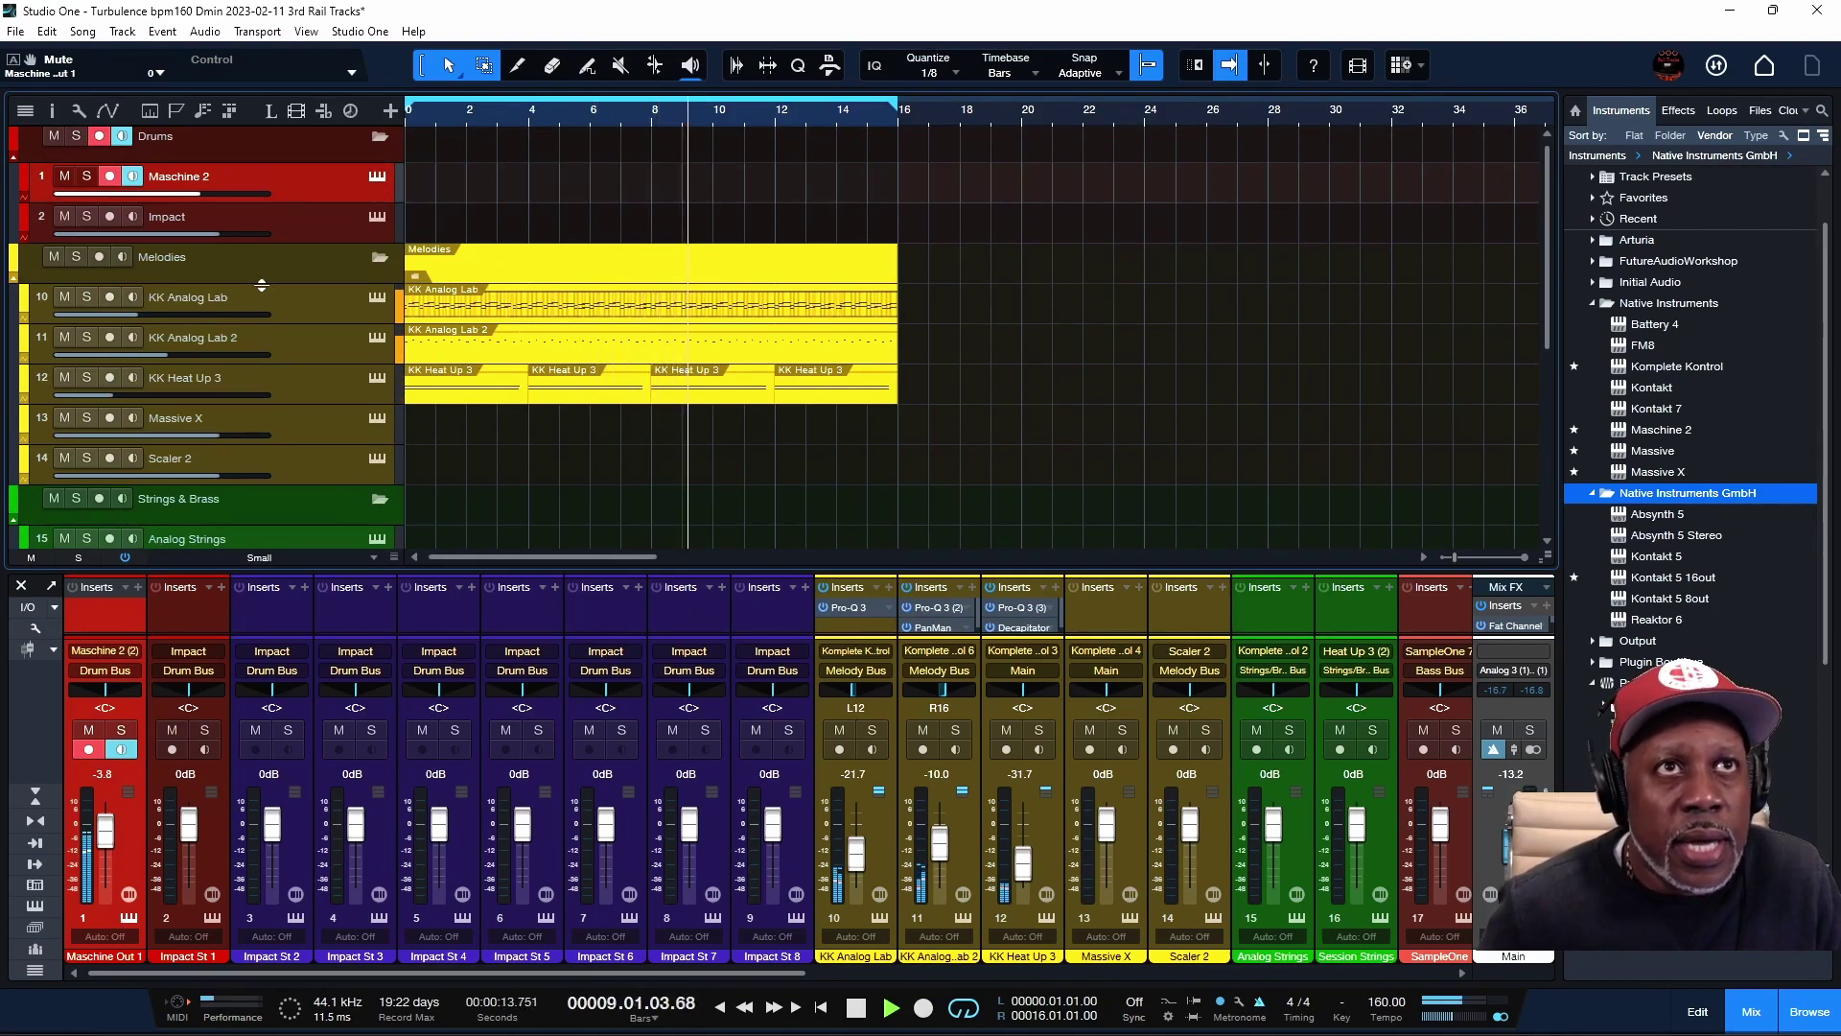
click(378, 179)
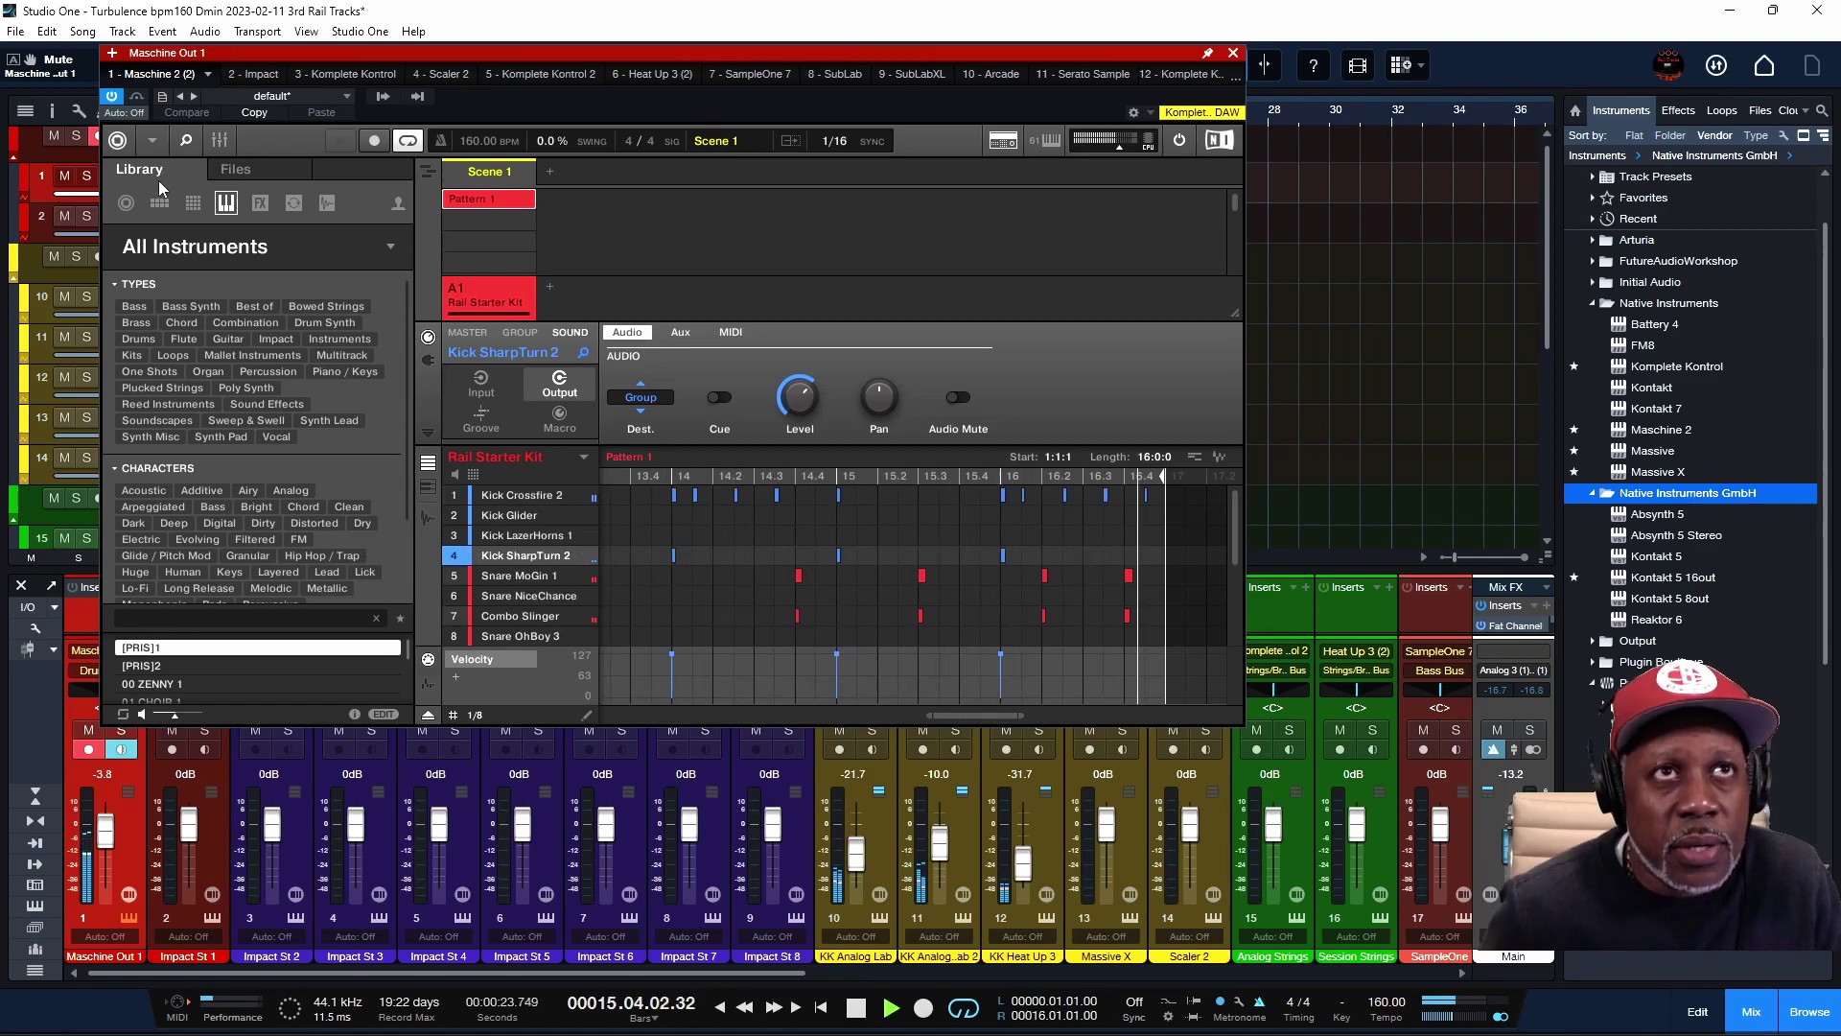
Review Maschine's Export Audio settings, close them without exporting, and close the Maschine window.
click(153, 141)
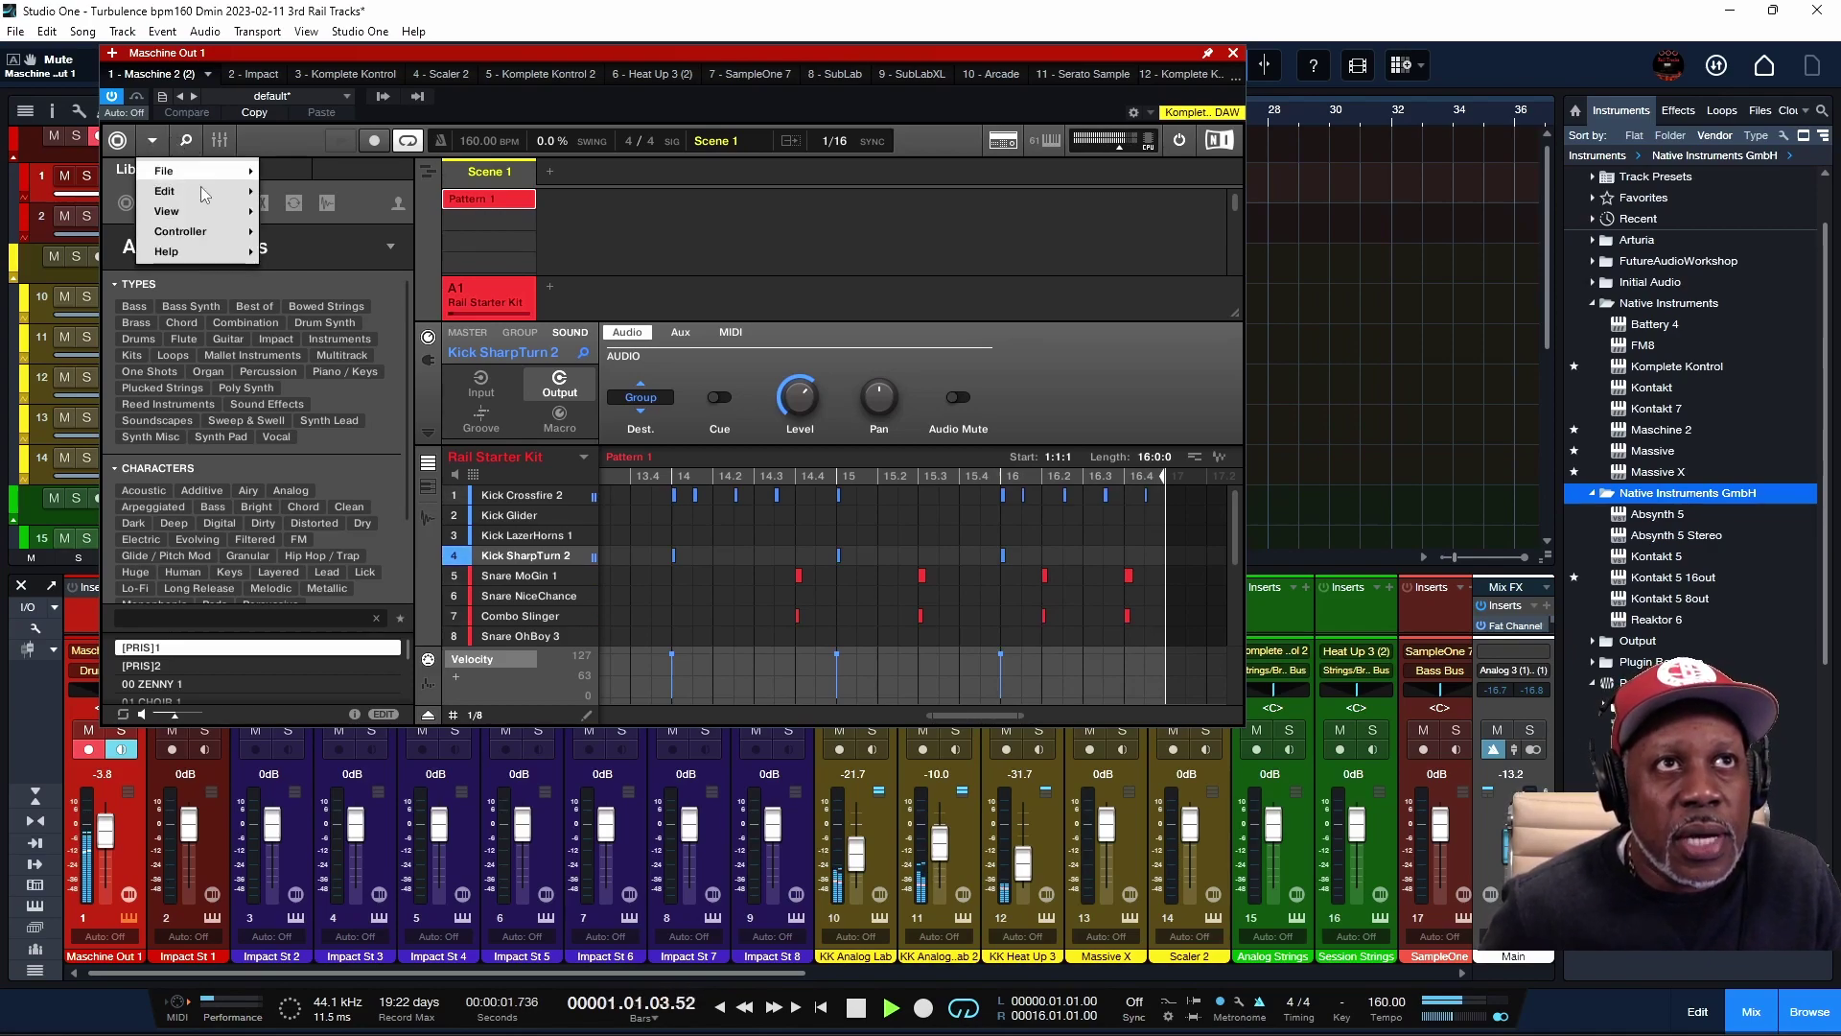
mouse_move(220, 176)
click(326, 298)
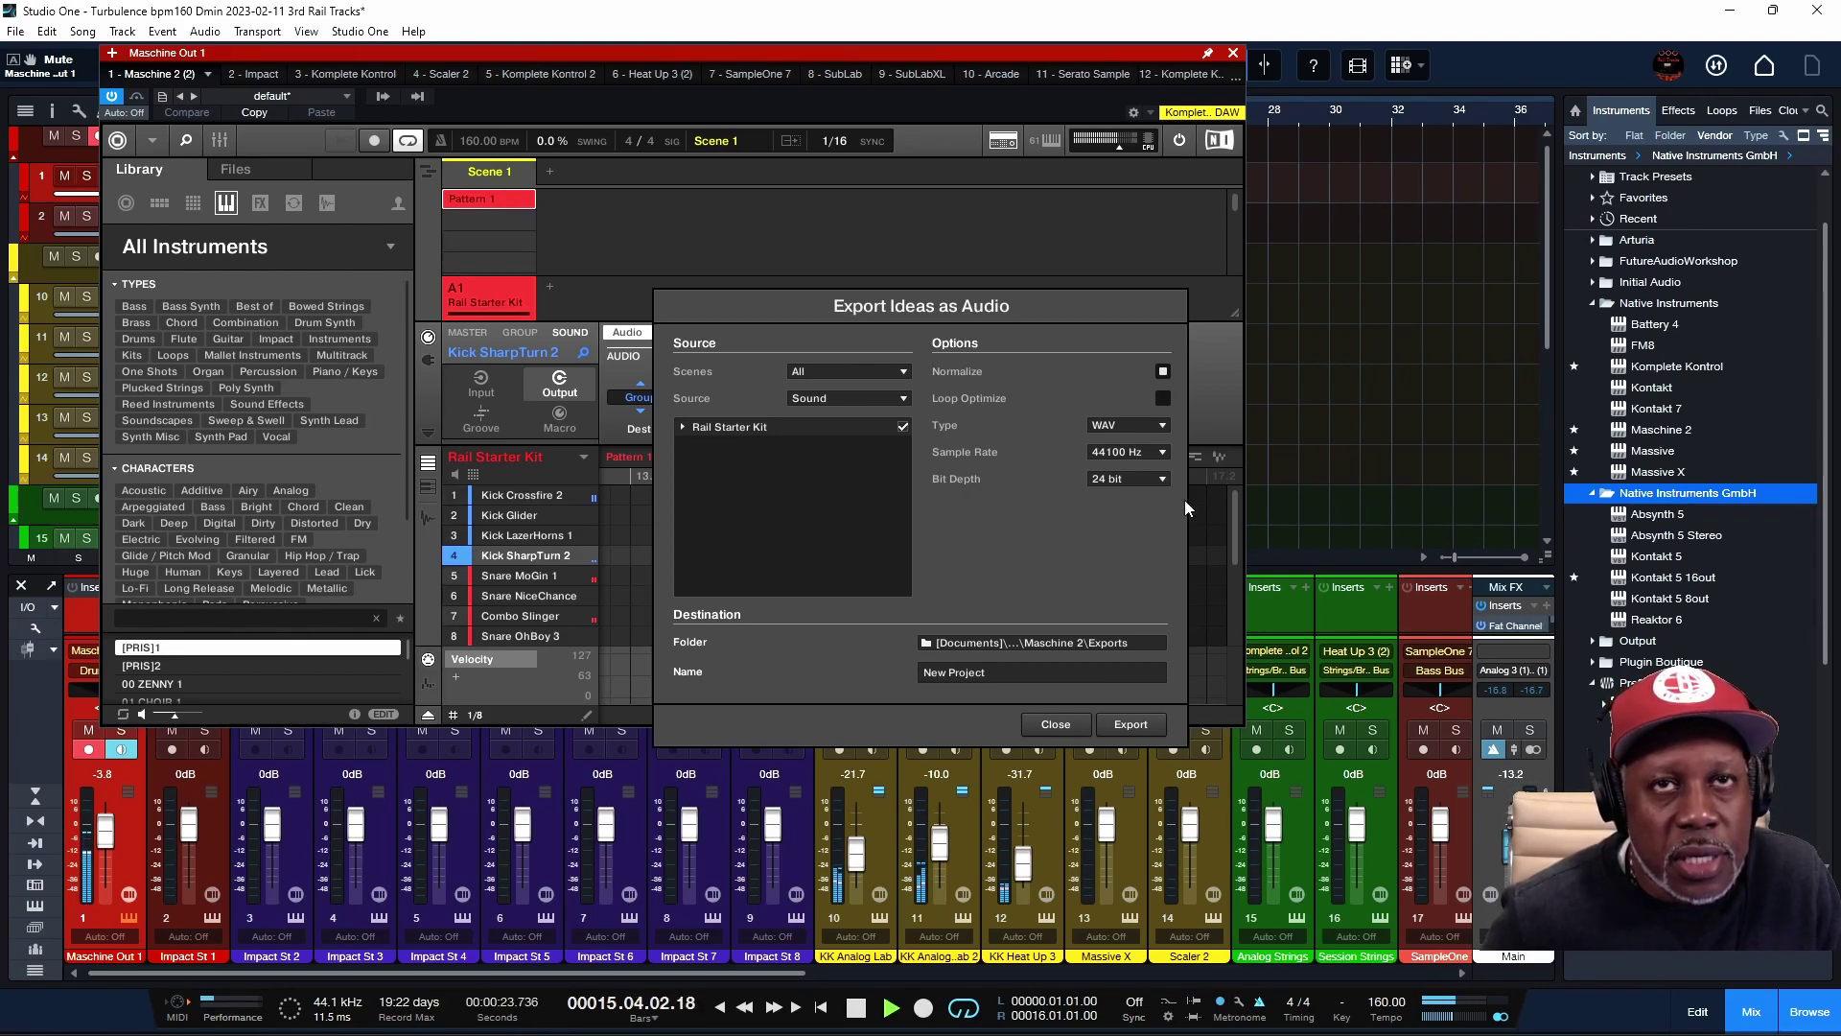
click(1040, 726)
click(1233, 54)
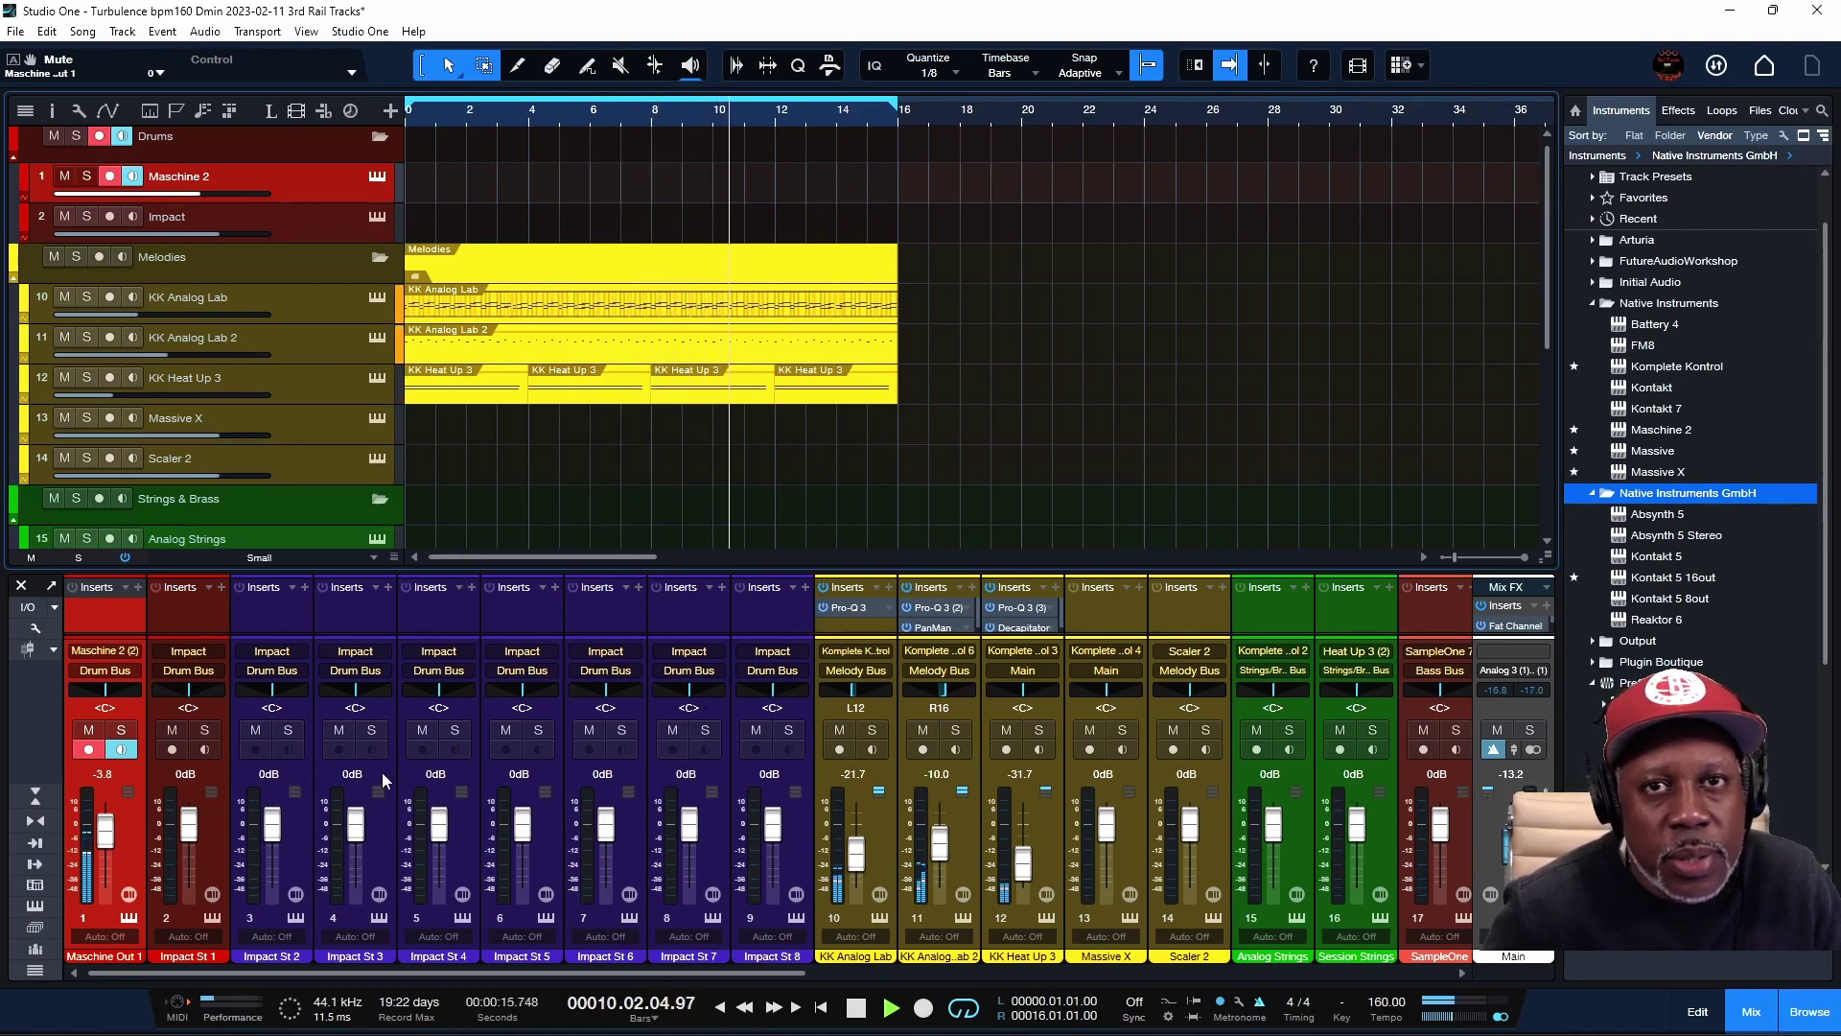
Reopen the Maschine 2 instrument window and hide the mixer to show the arrangement tracks.
click(376, 177)
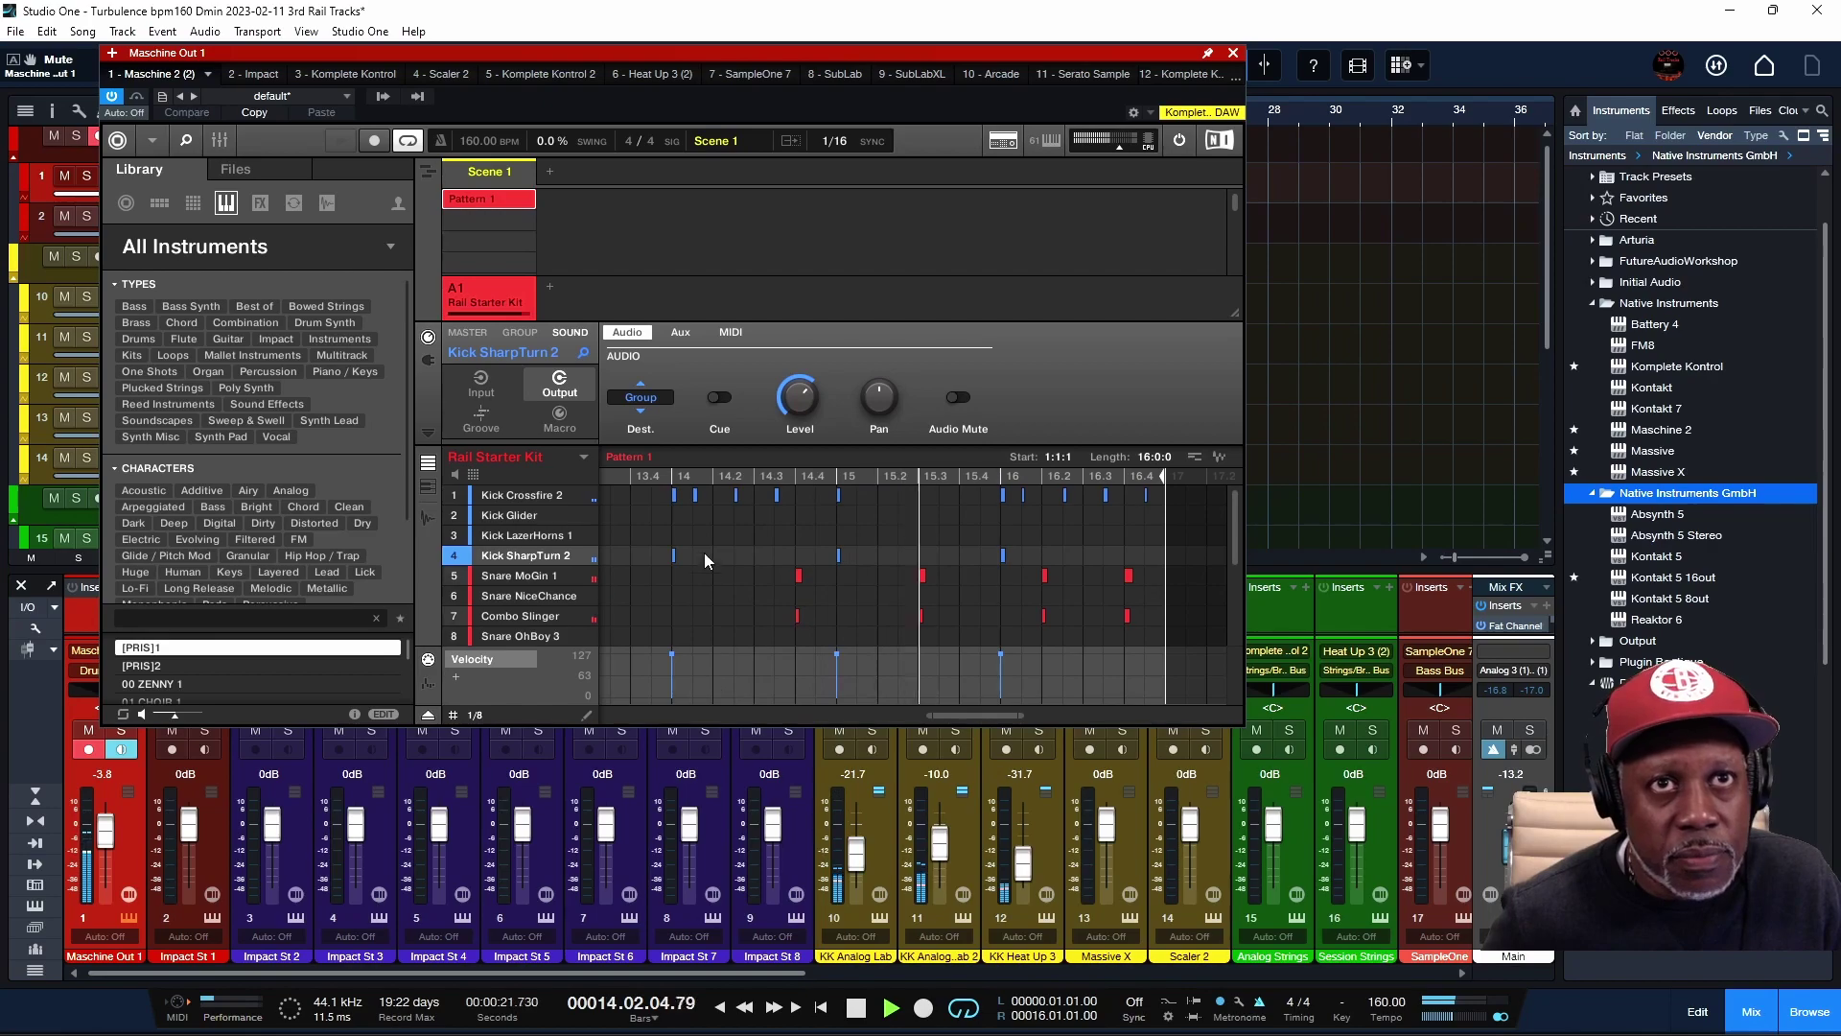
click(1751, 1011)
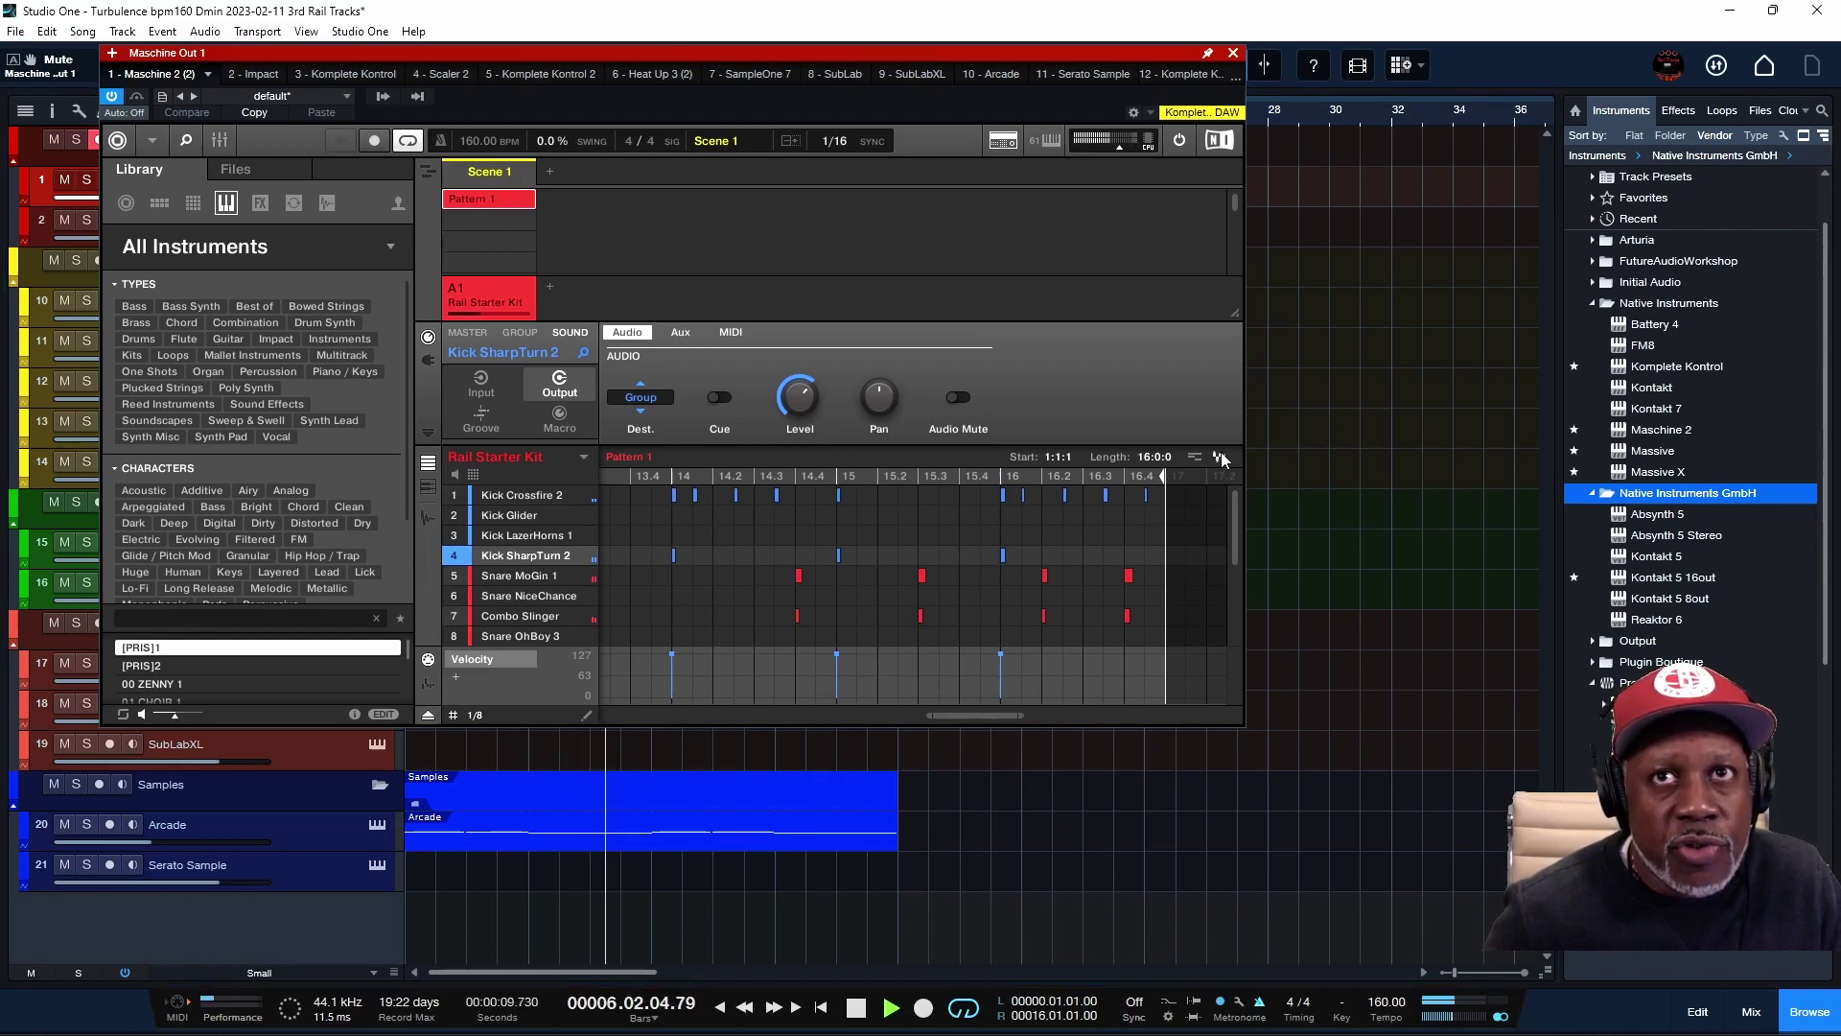
Drag the drum pattern onto a new audio track, solo and lower it, then remove that track.
drag(1220, 457, 418, 923)
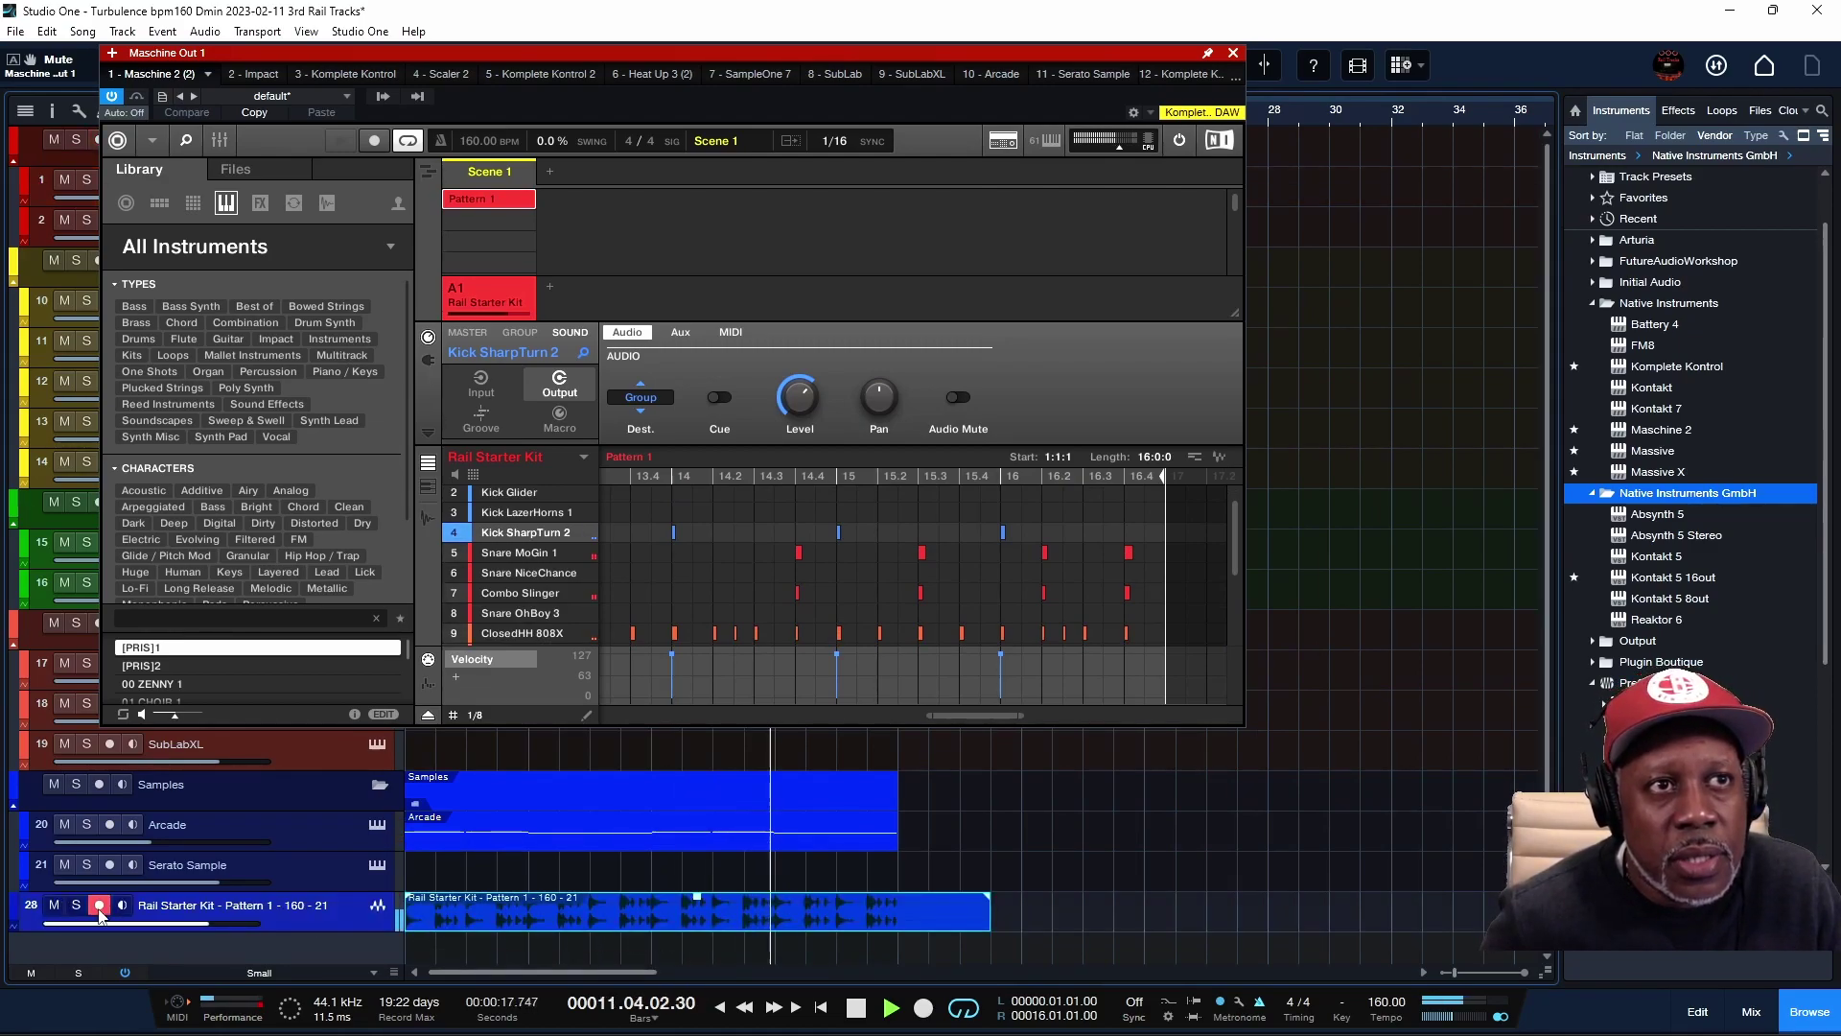
click(74, 906)
drag(192, 927, 162, 927)
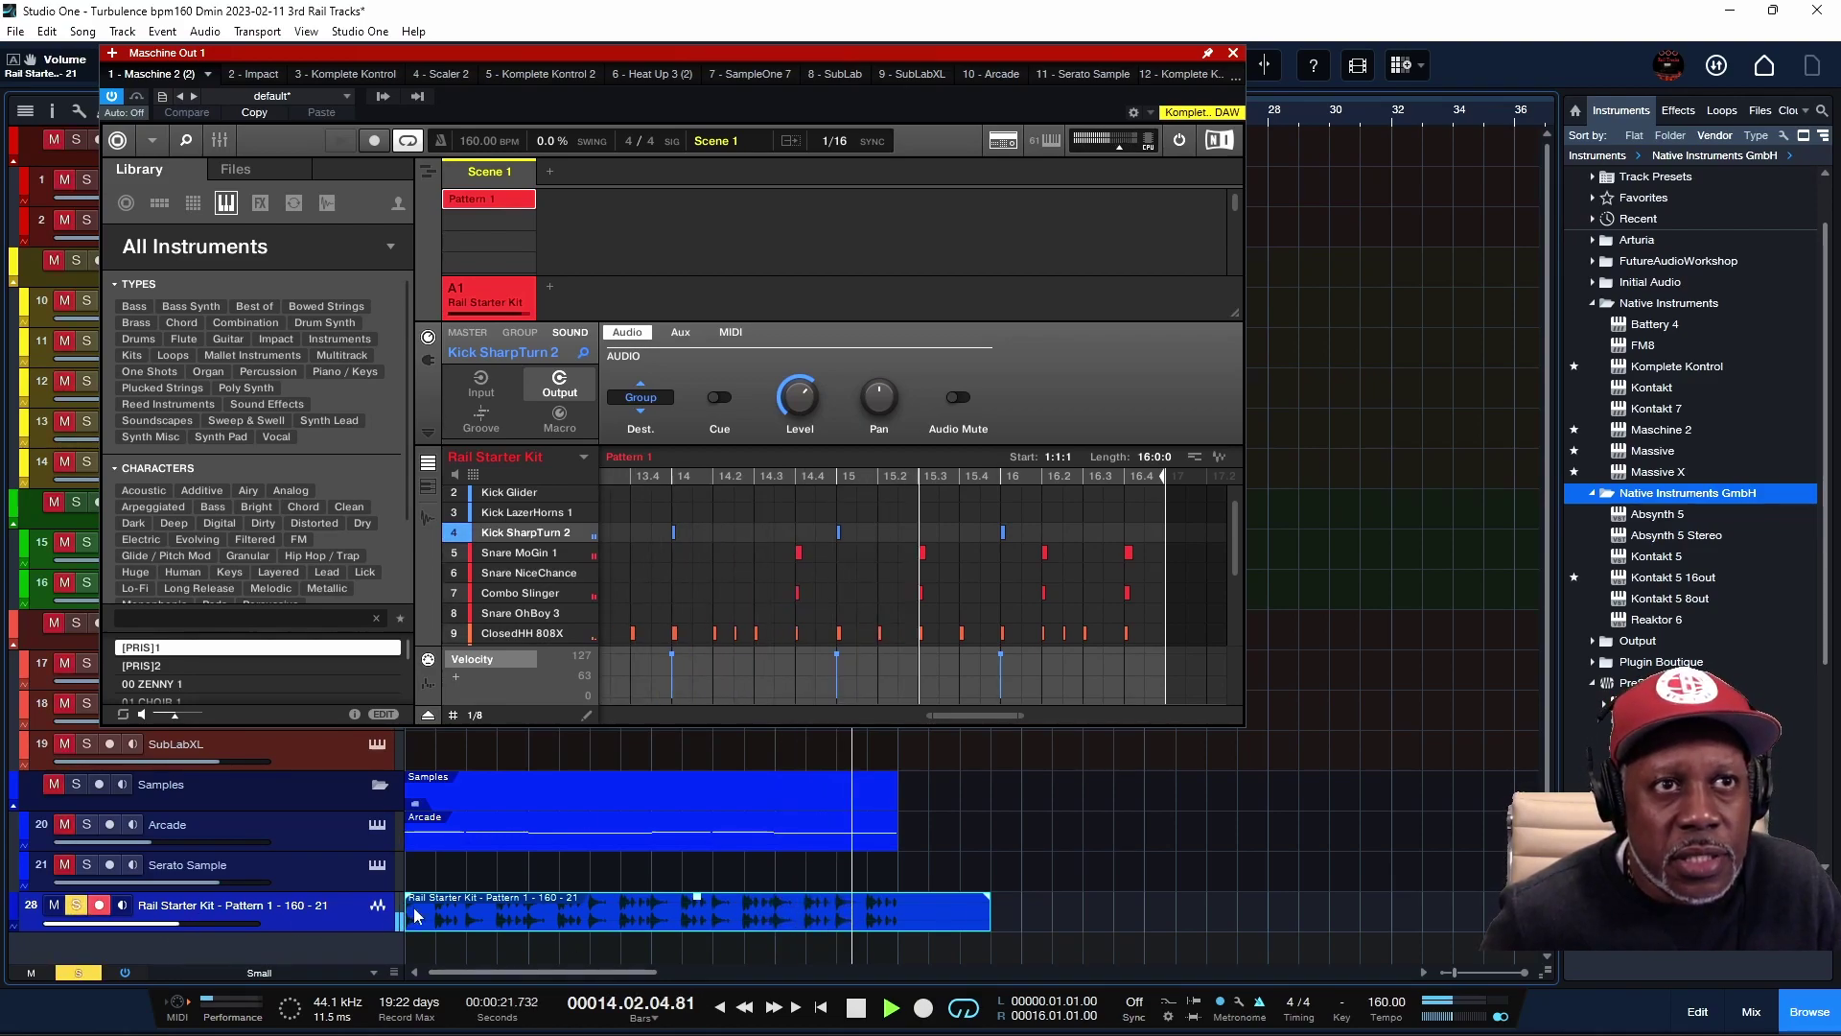
right_click(332, 922)
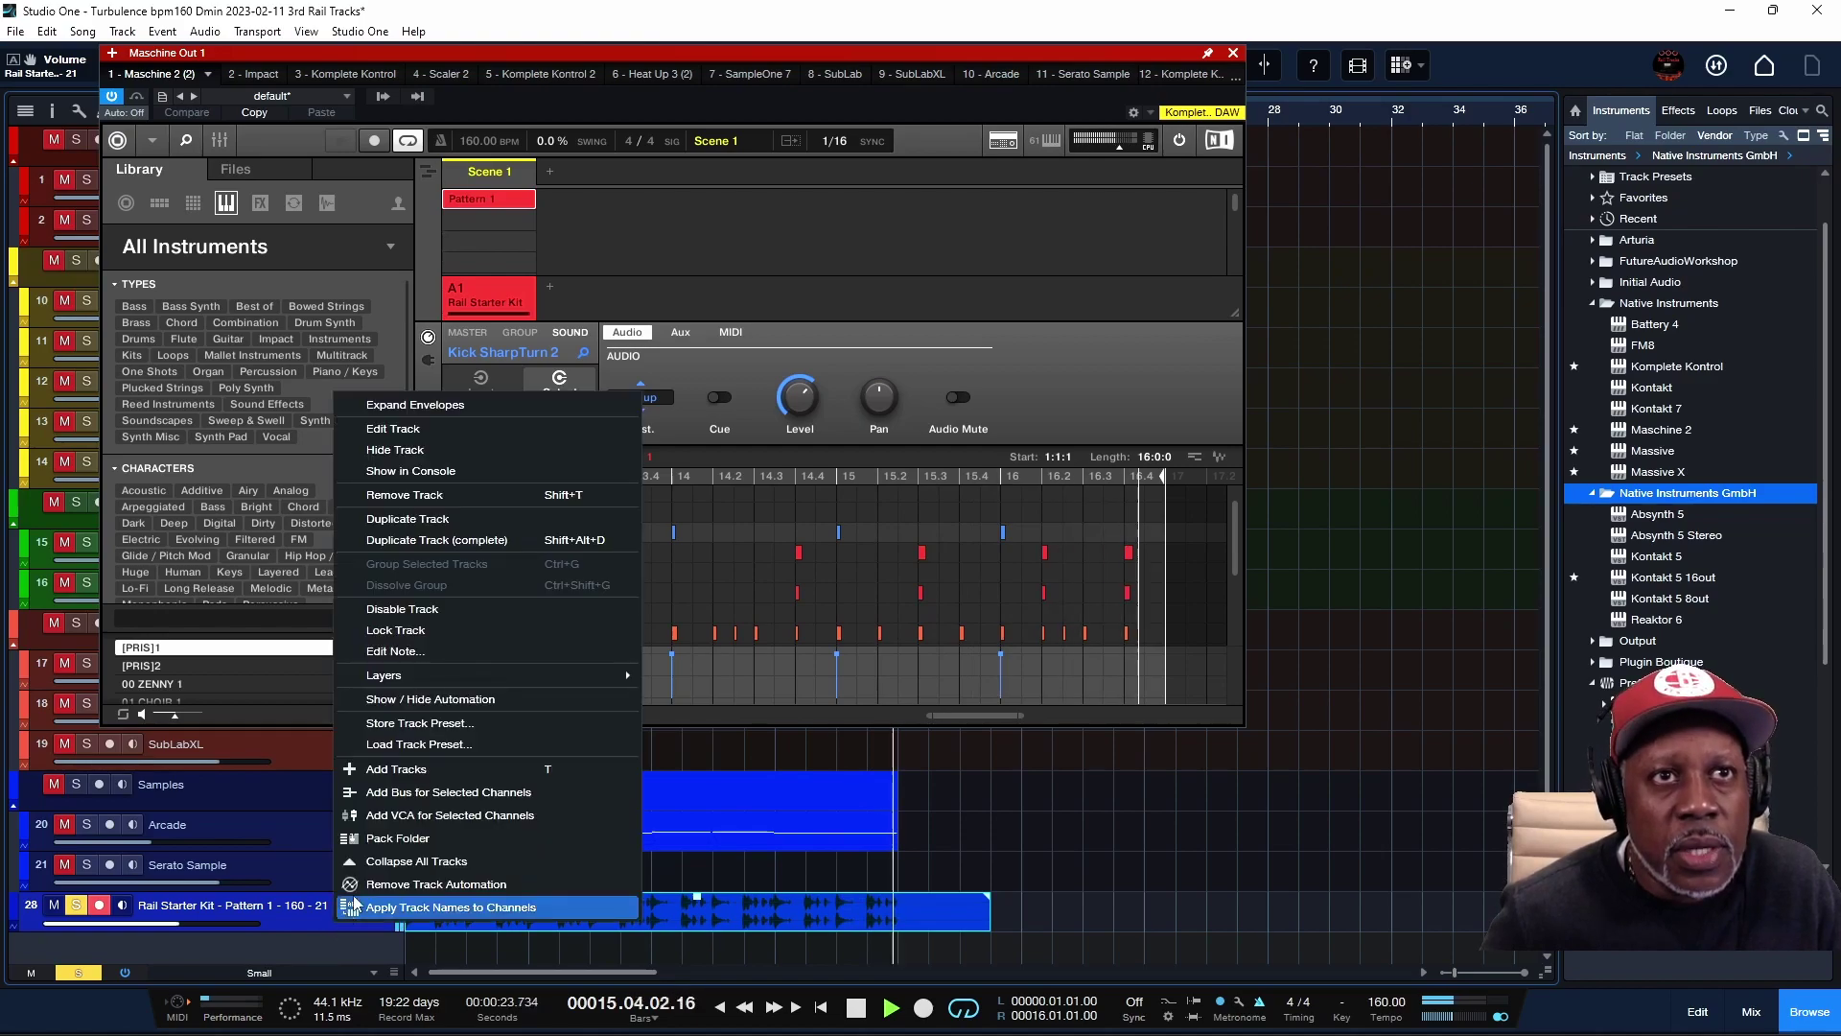
click(404, 495)
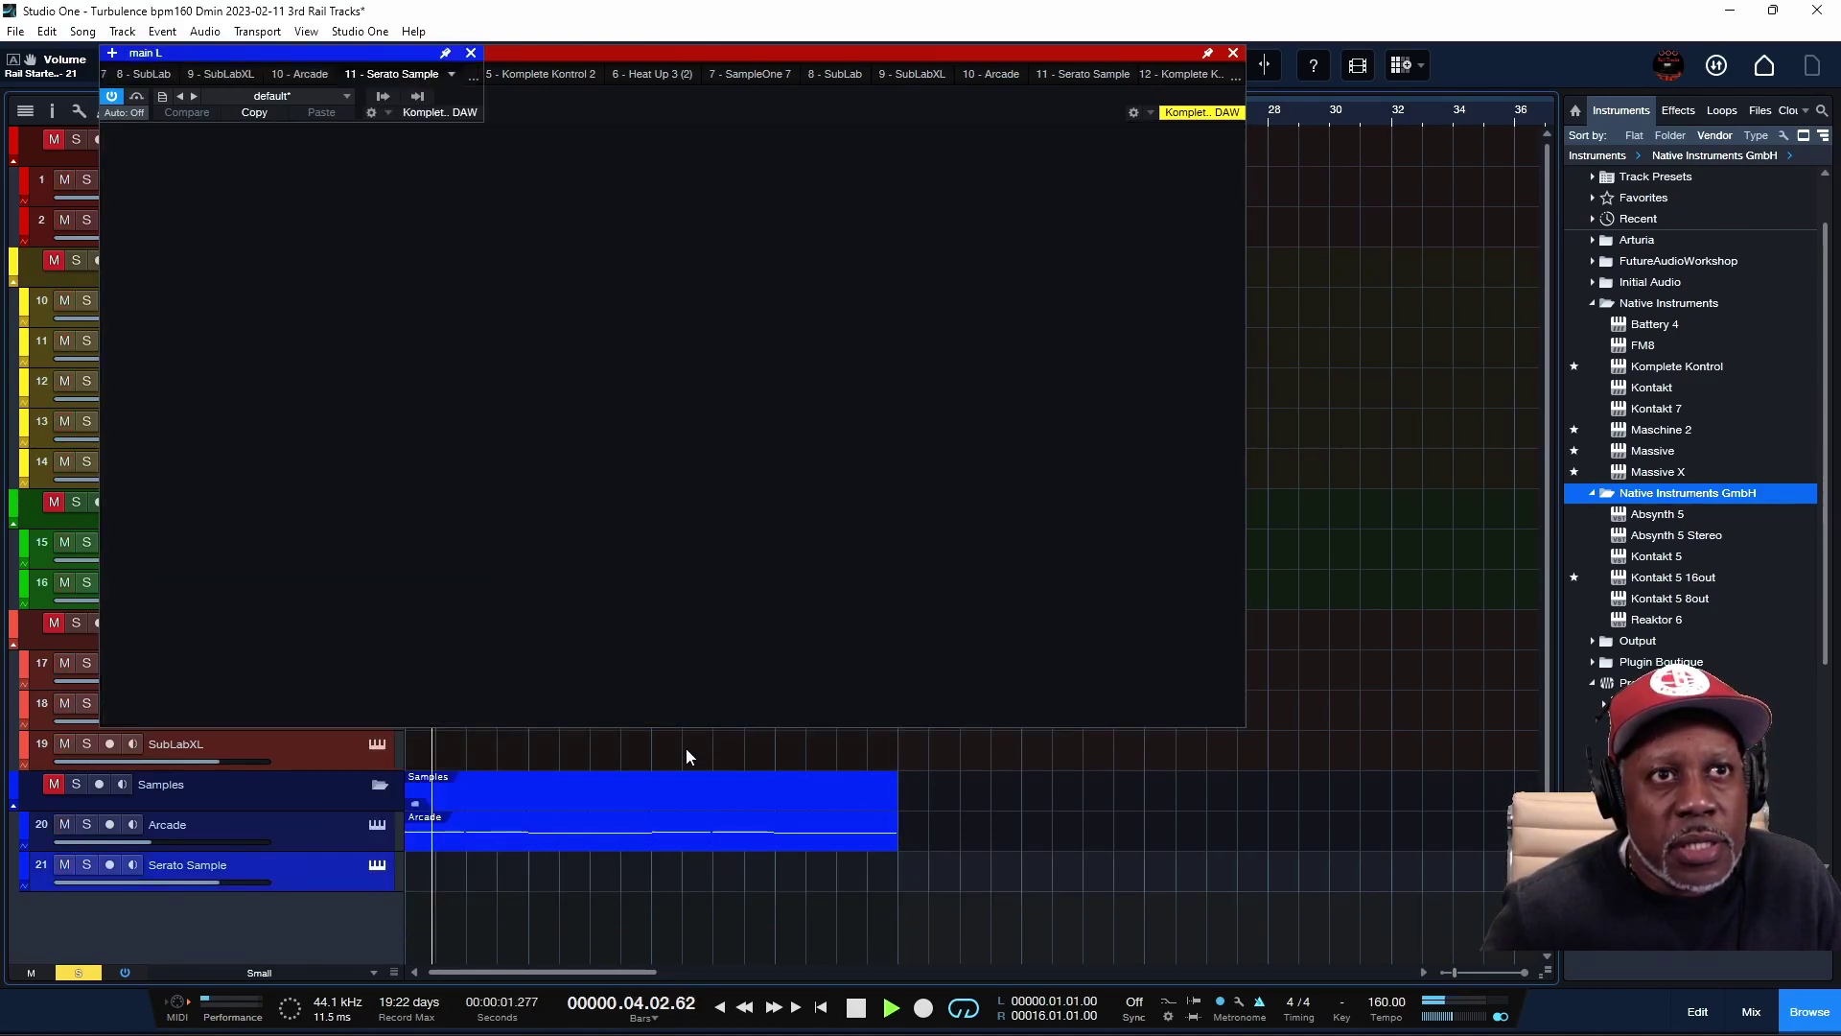
click(872, 62)
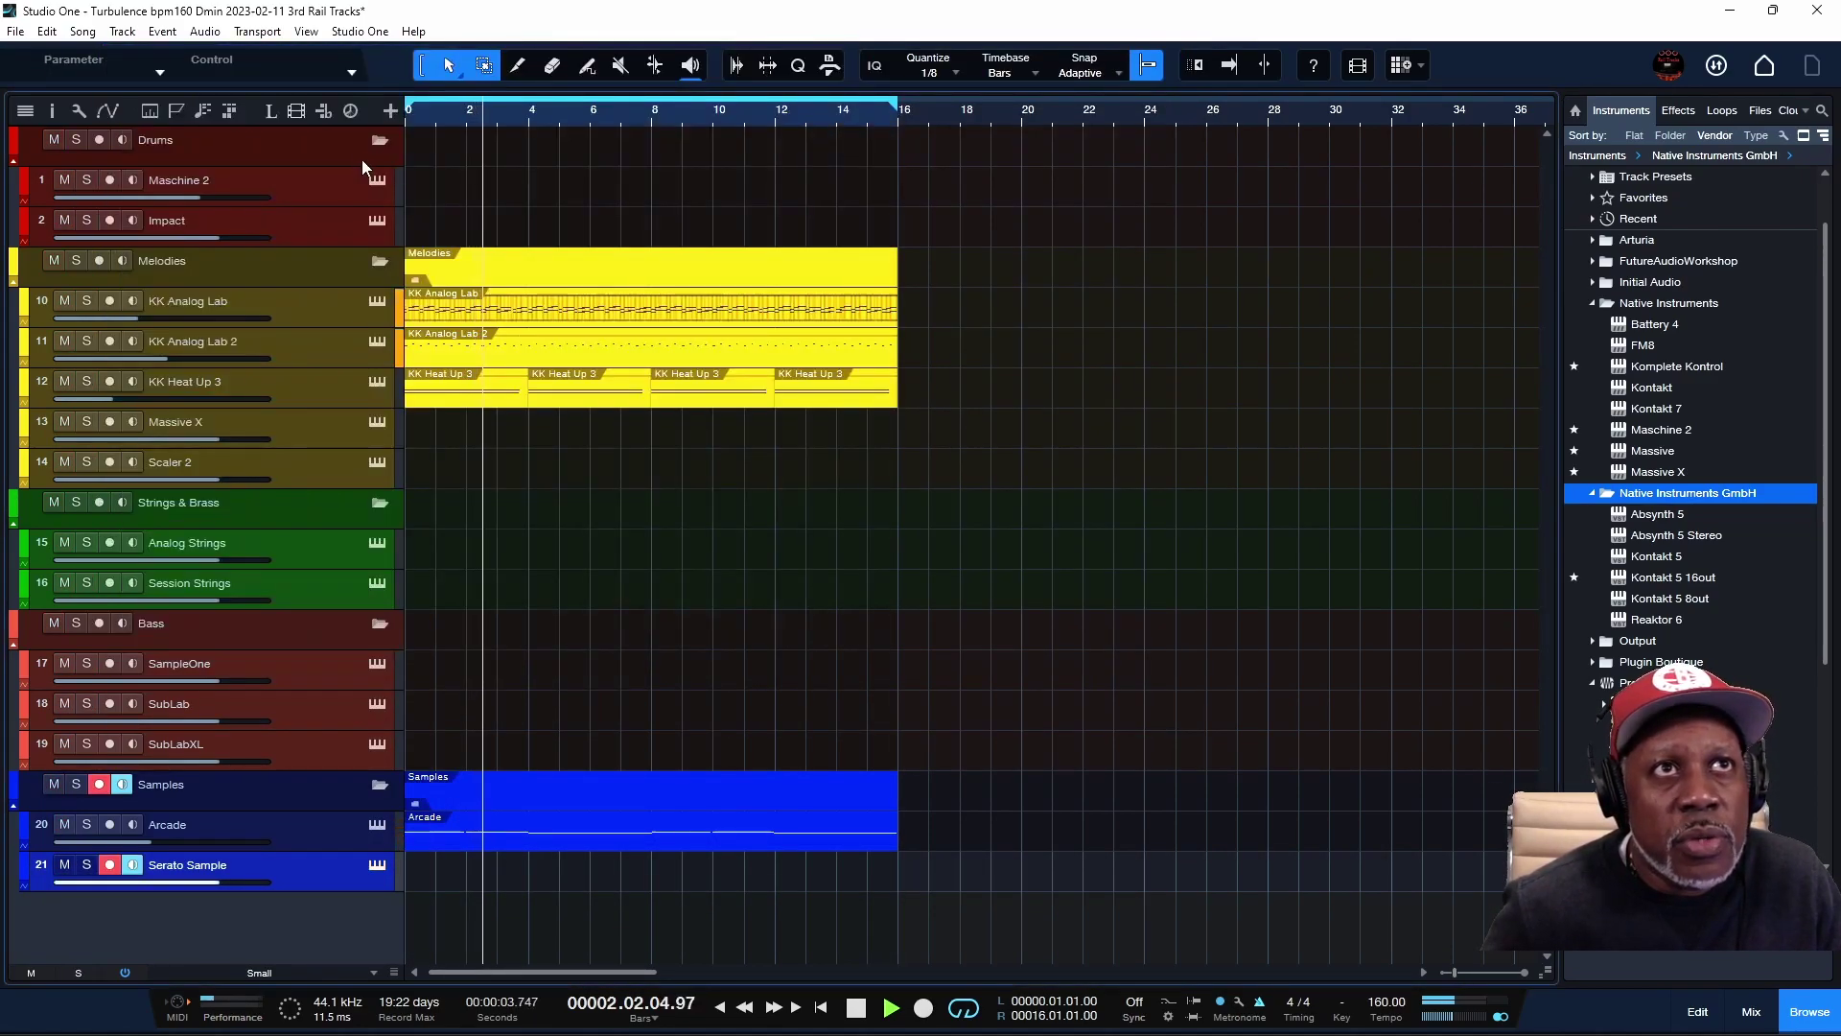
click(295, 187)
In Maschine's Export Audio settings, switch the export source from Group to Sound and close.
click(380, 182)
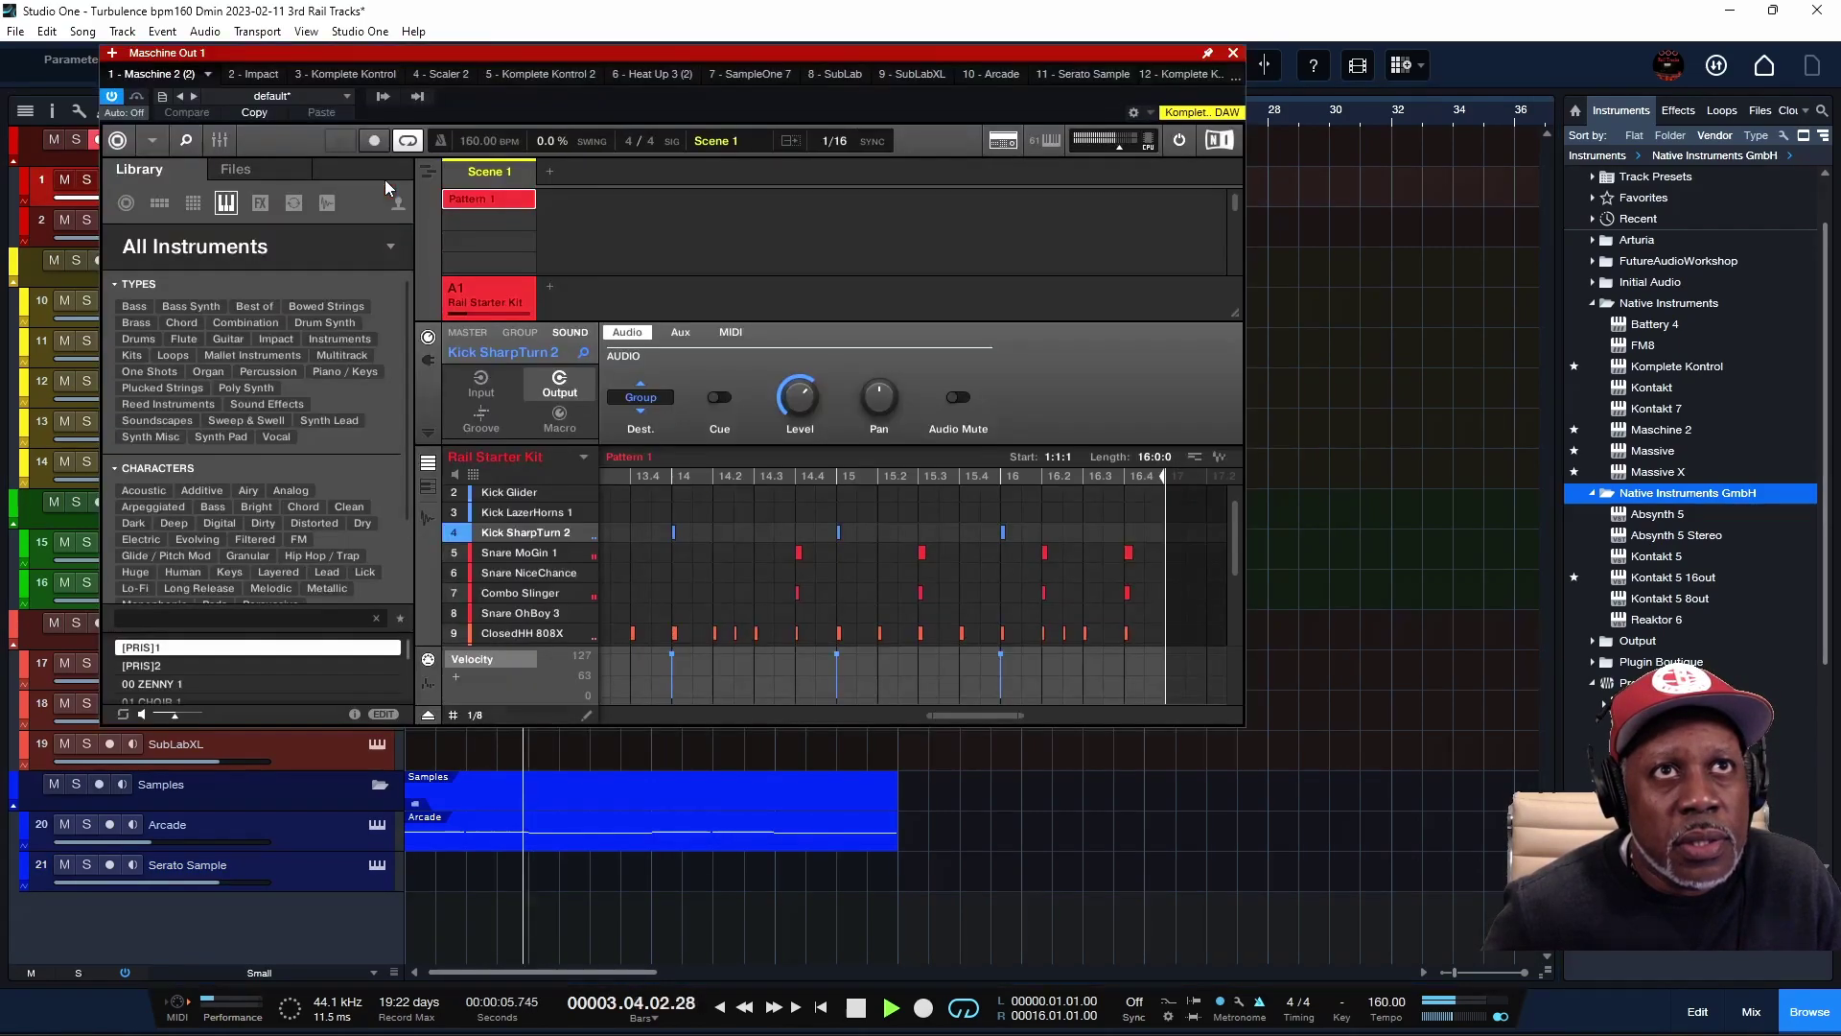
click(153, 140)
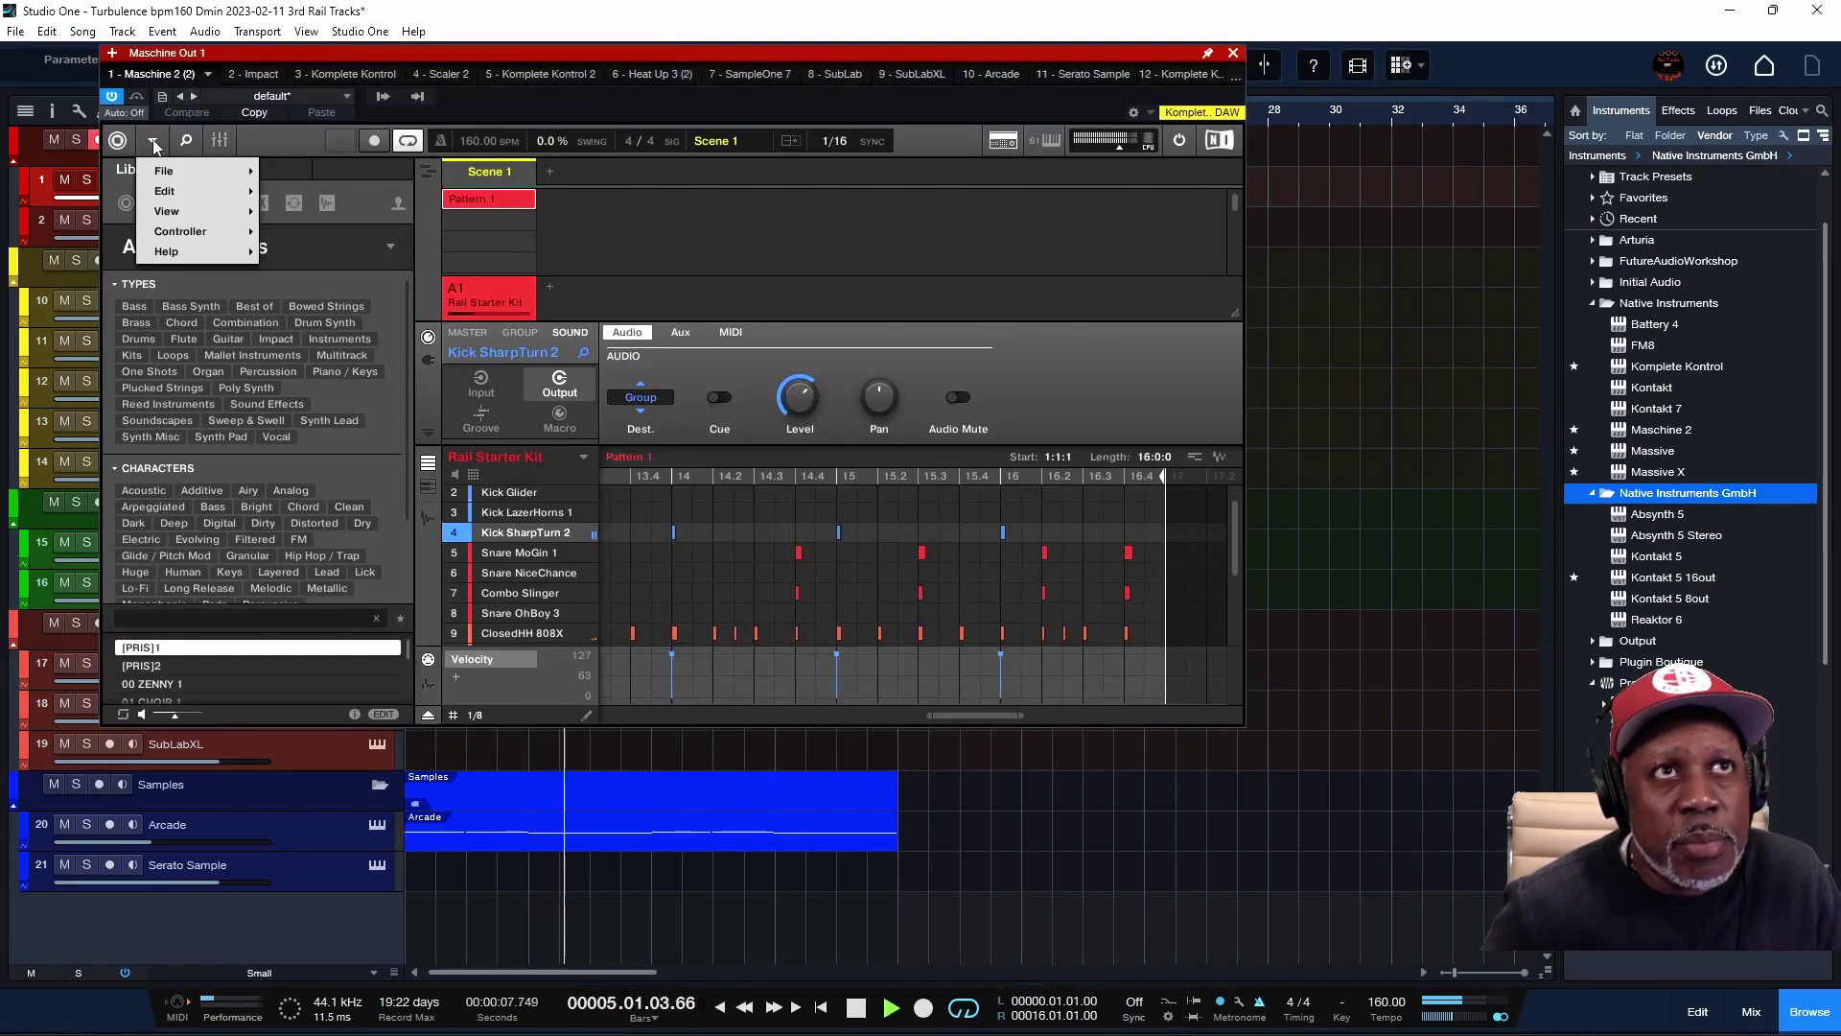
mouse_move(206, 171)
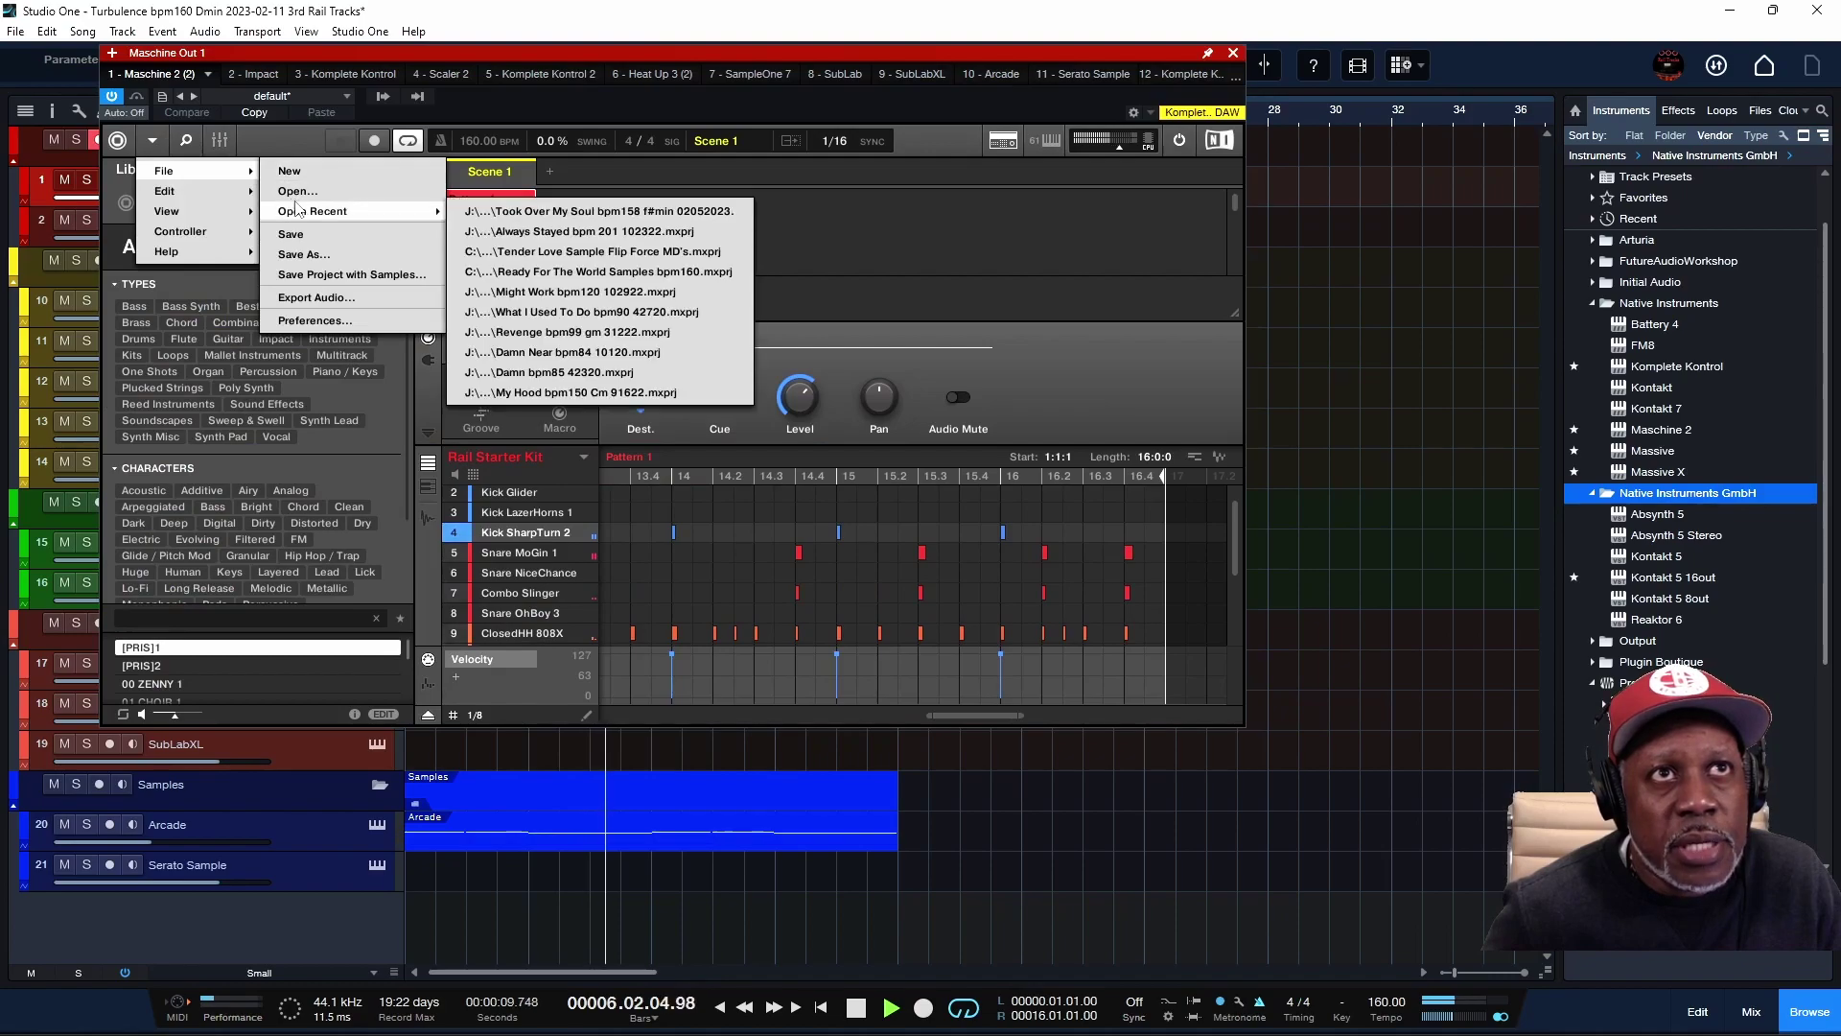
click(317, 298)
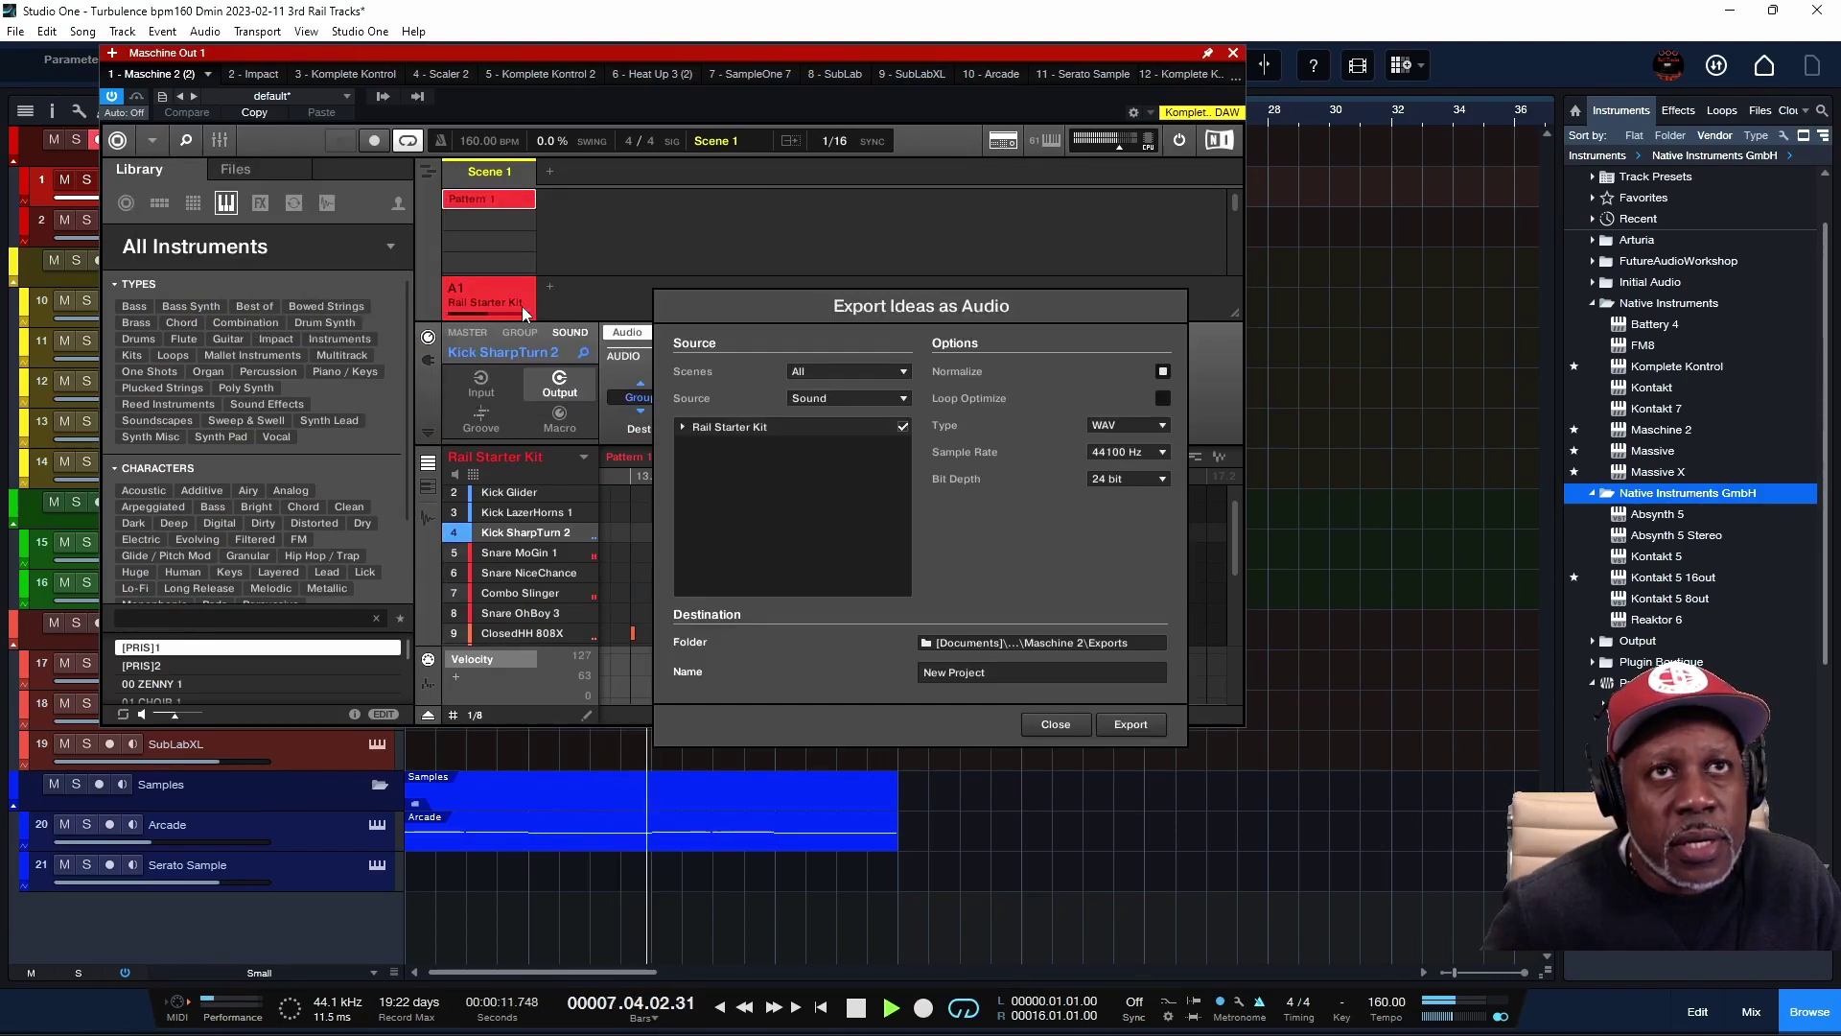
click(831, 394)
click(848, 445)
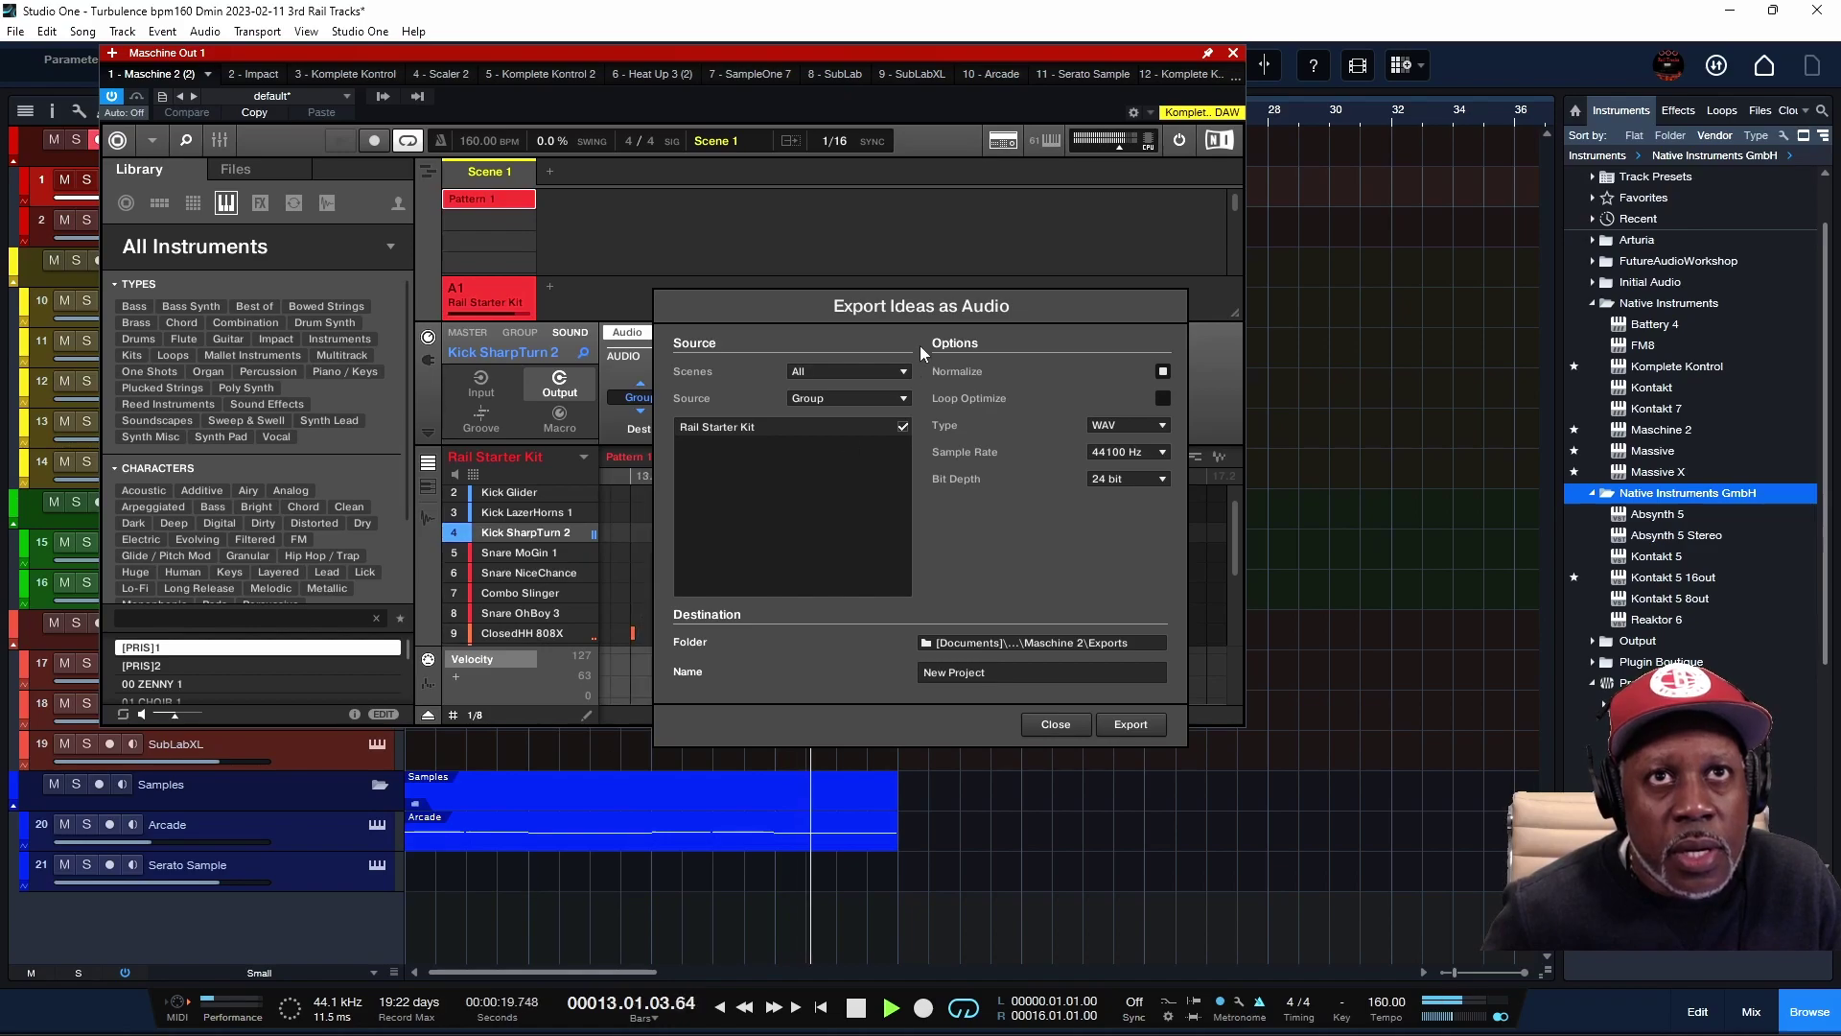
click(884, 398)
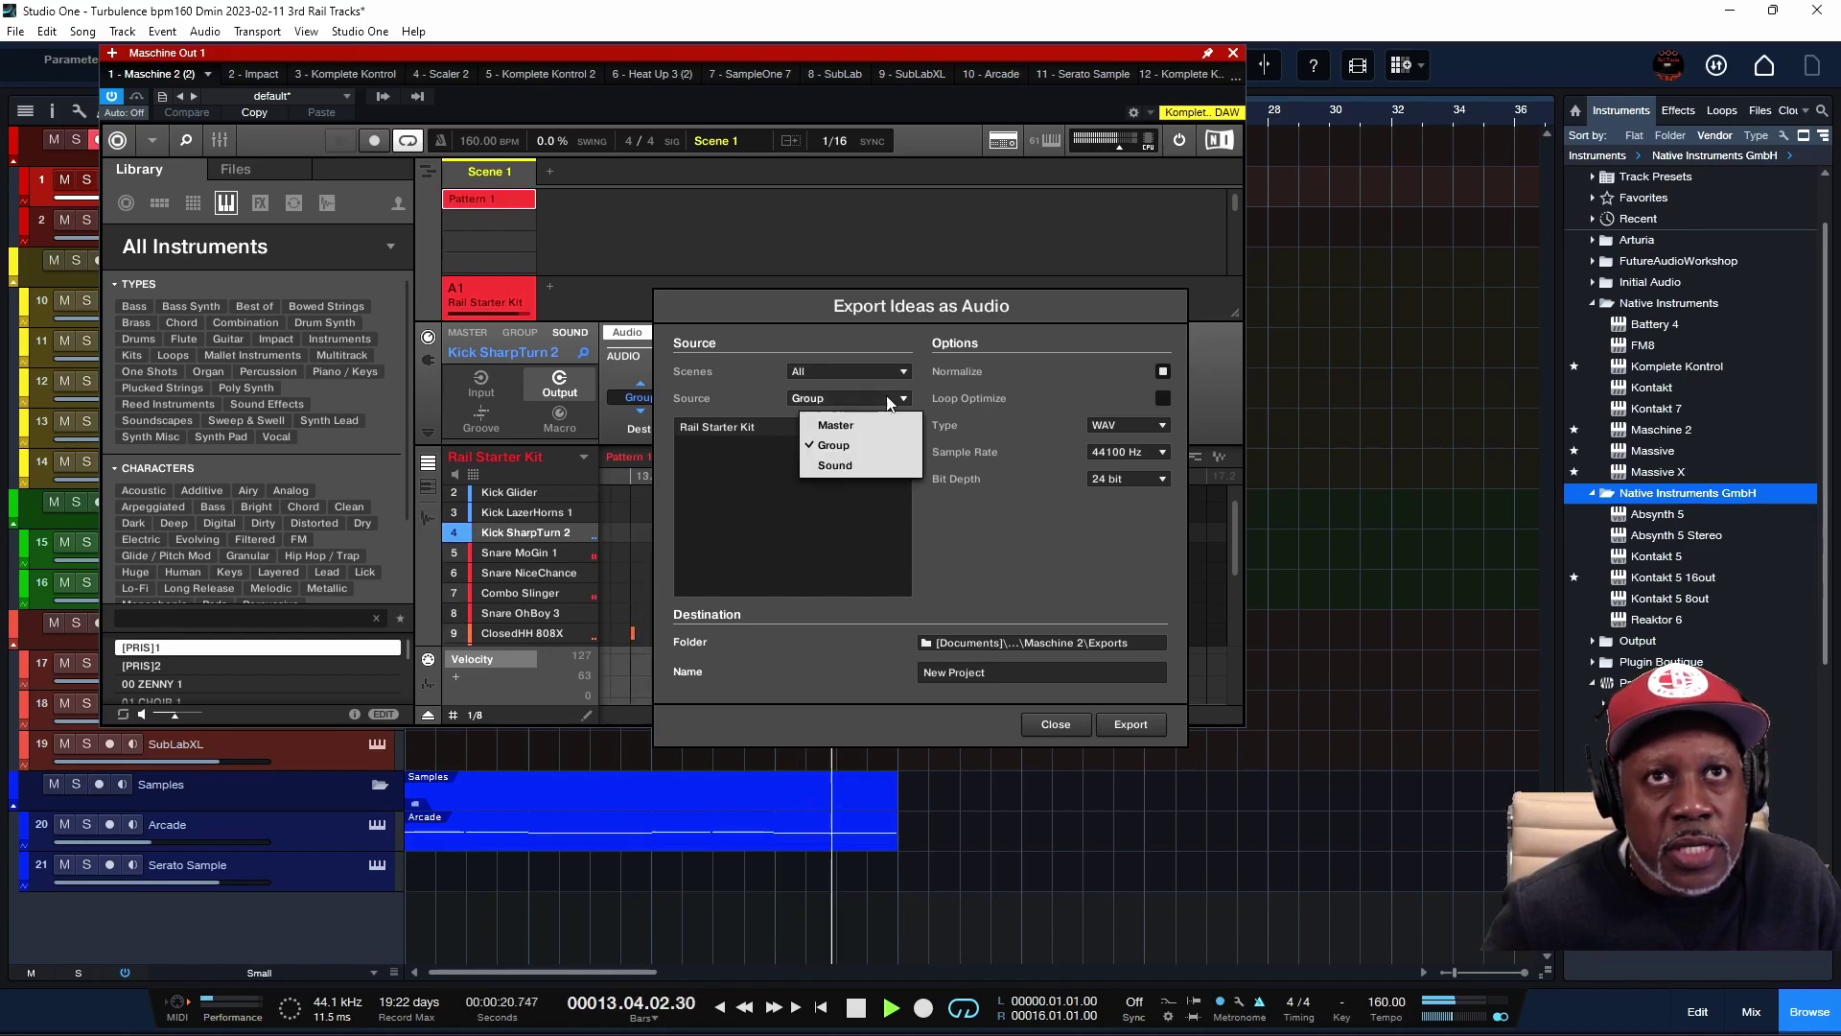
click(855, 467)
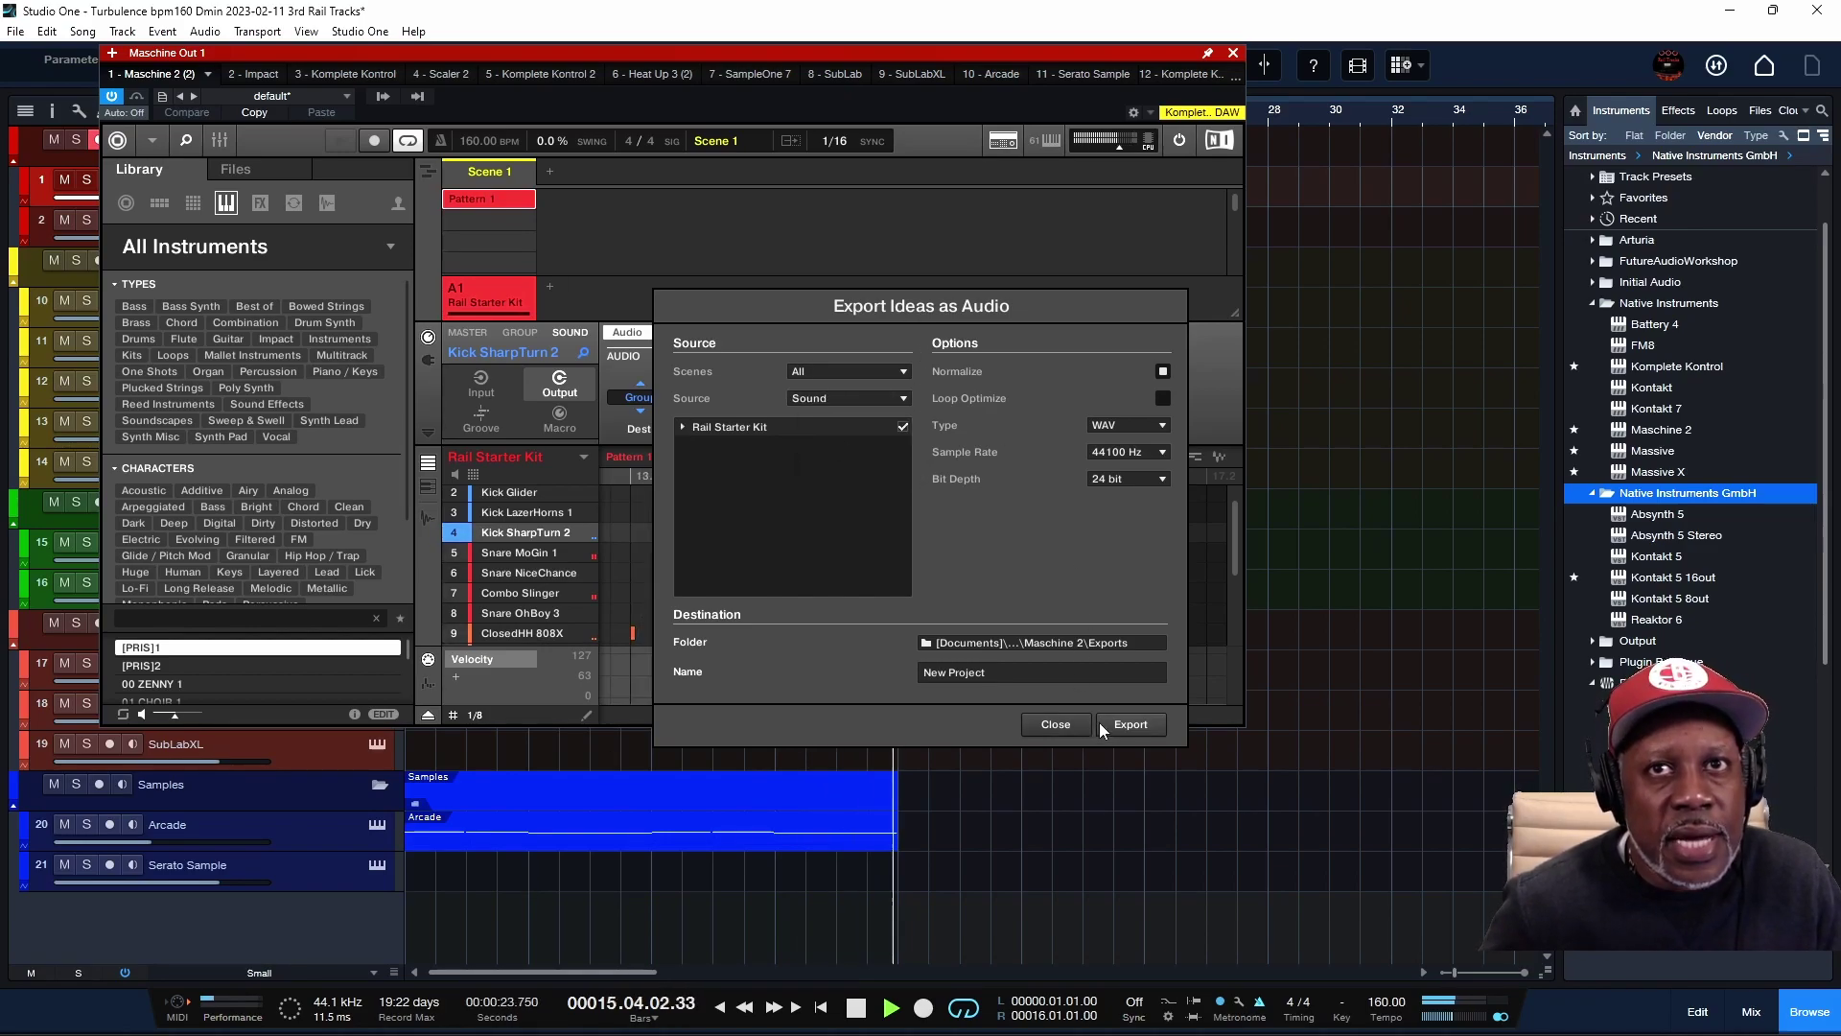
click(1072, 722)
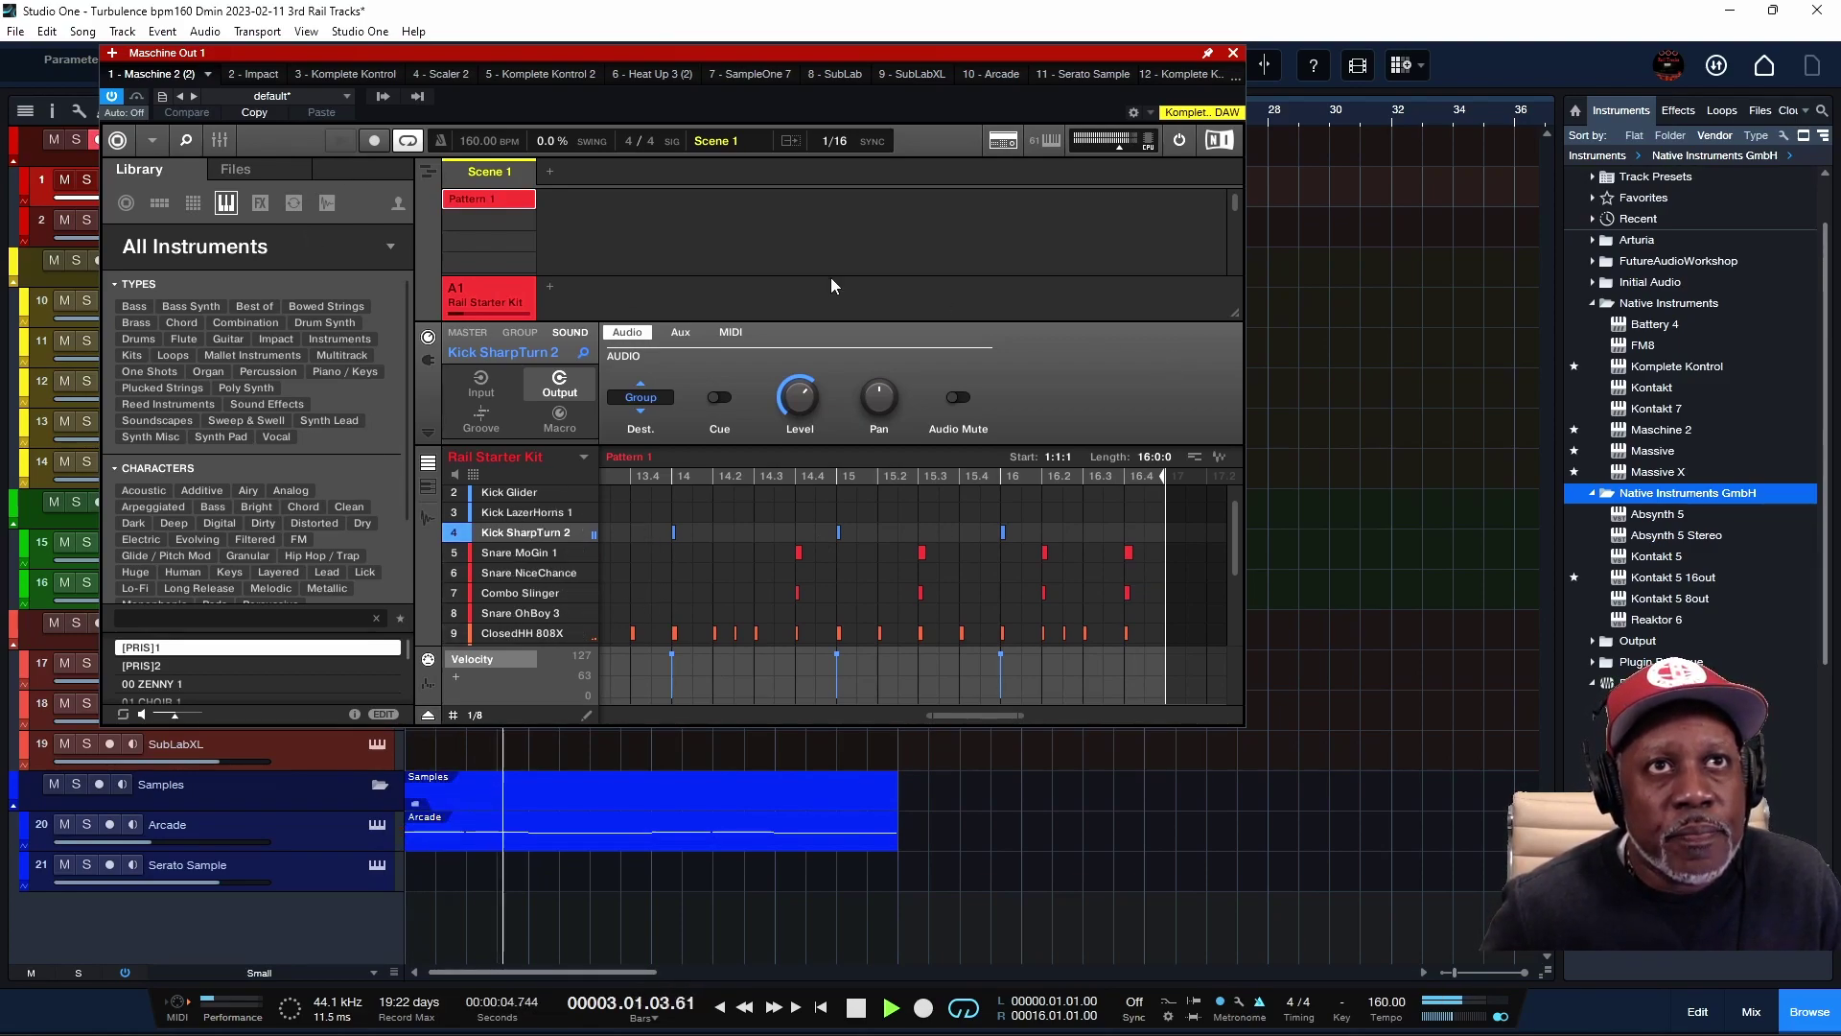
Show the mixer console with F3, then reopen Maschine from channel 1's instrument icon.
key(F3)
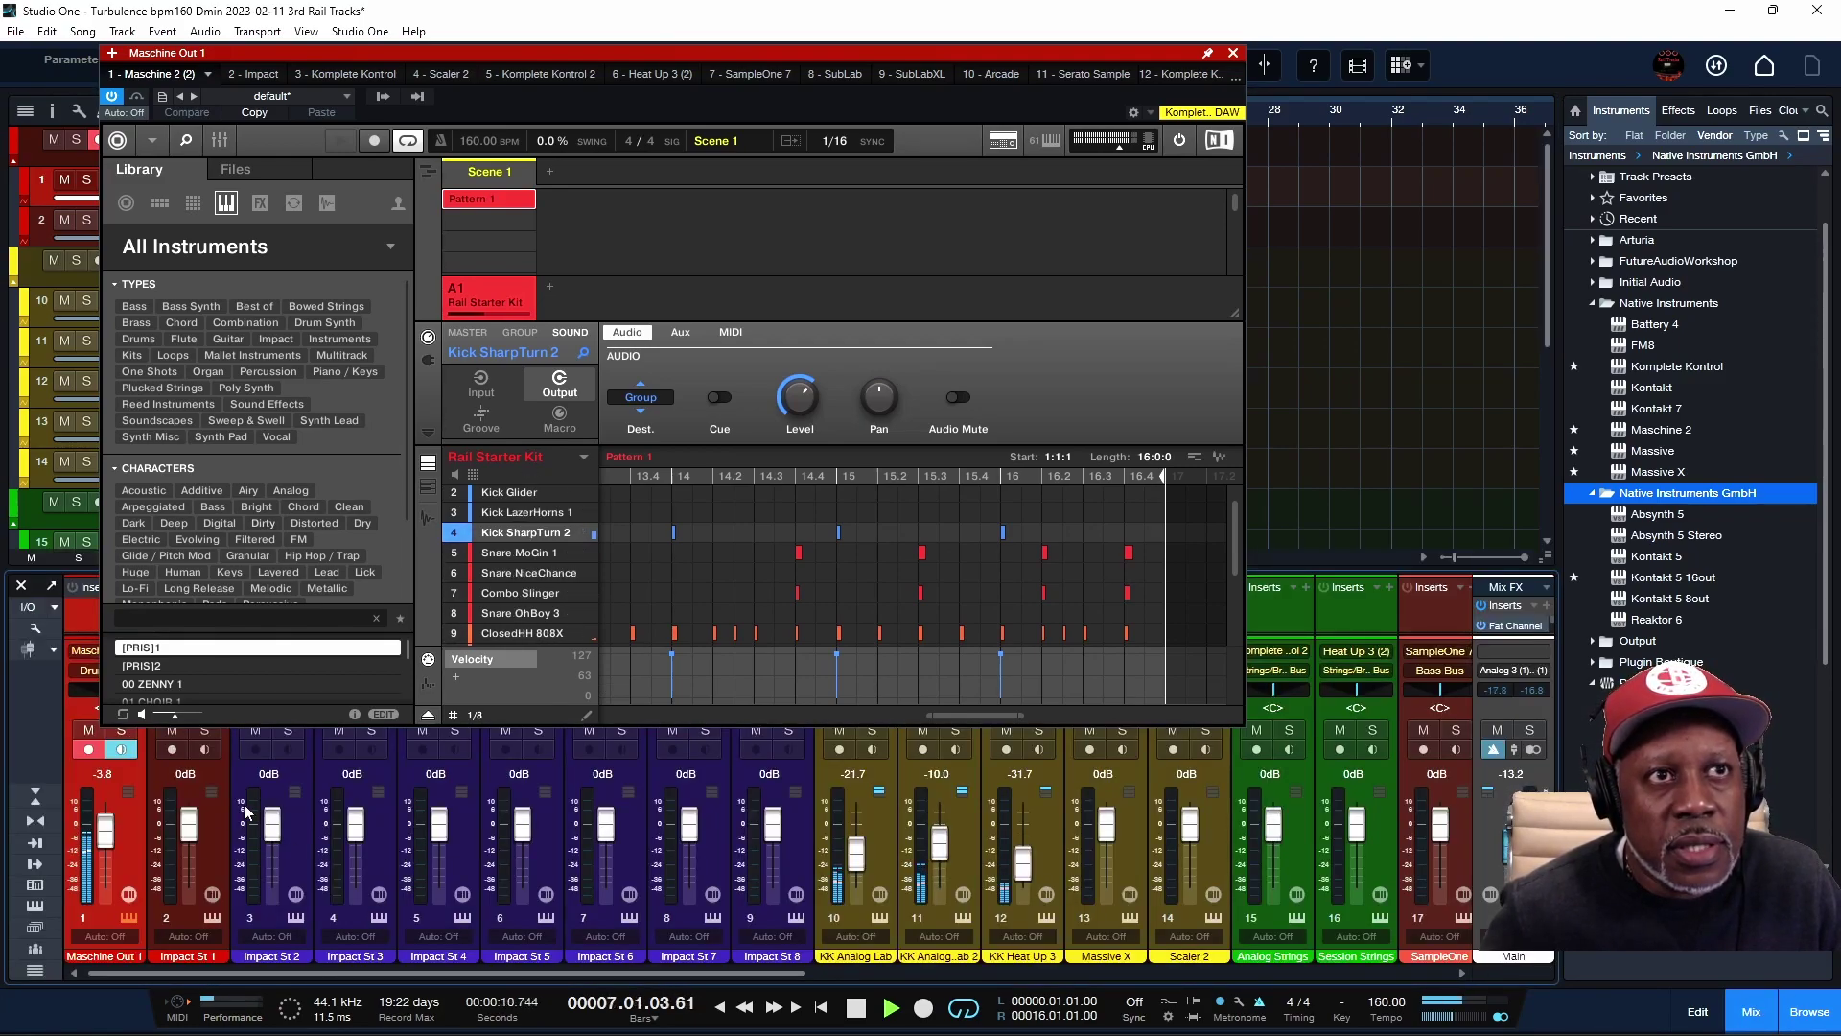
click(1233, 53)
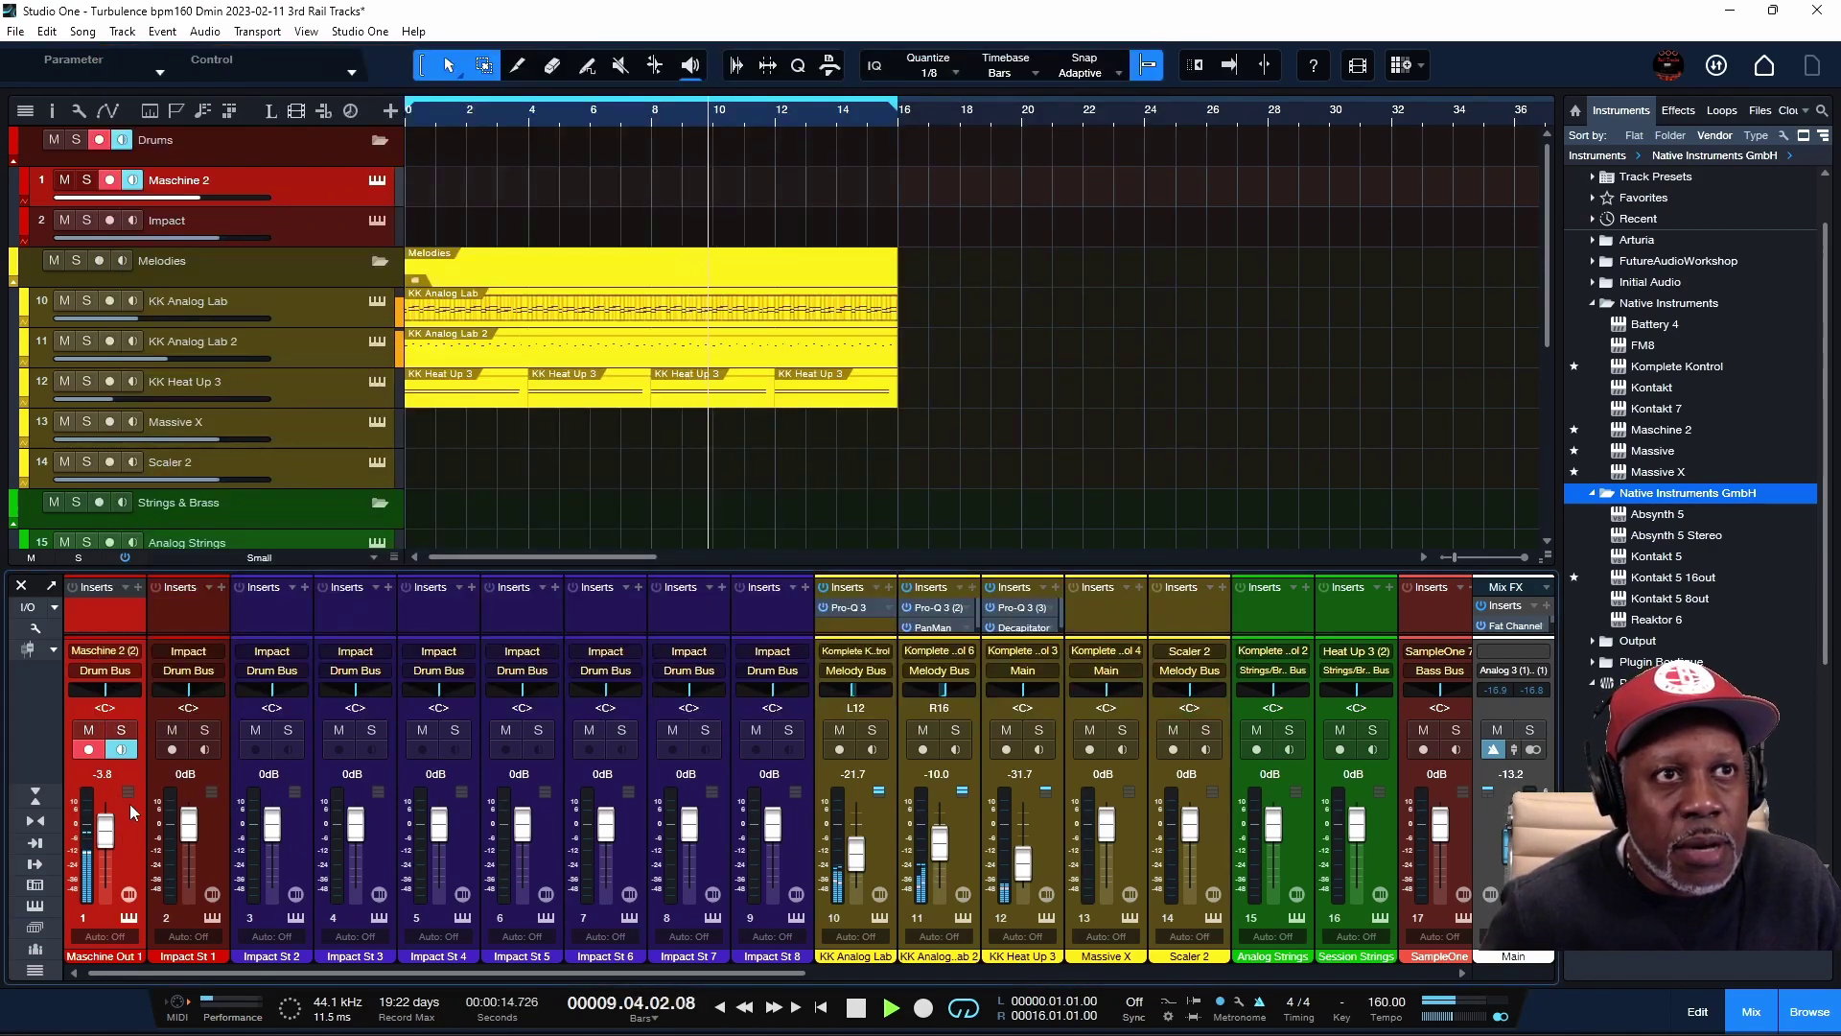
click(130, 919)
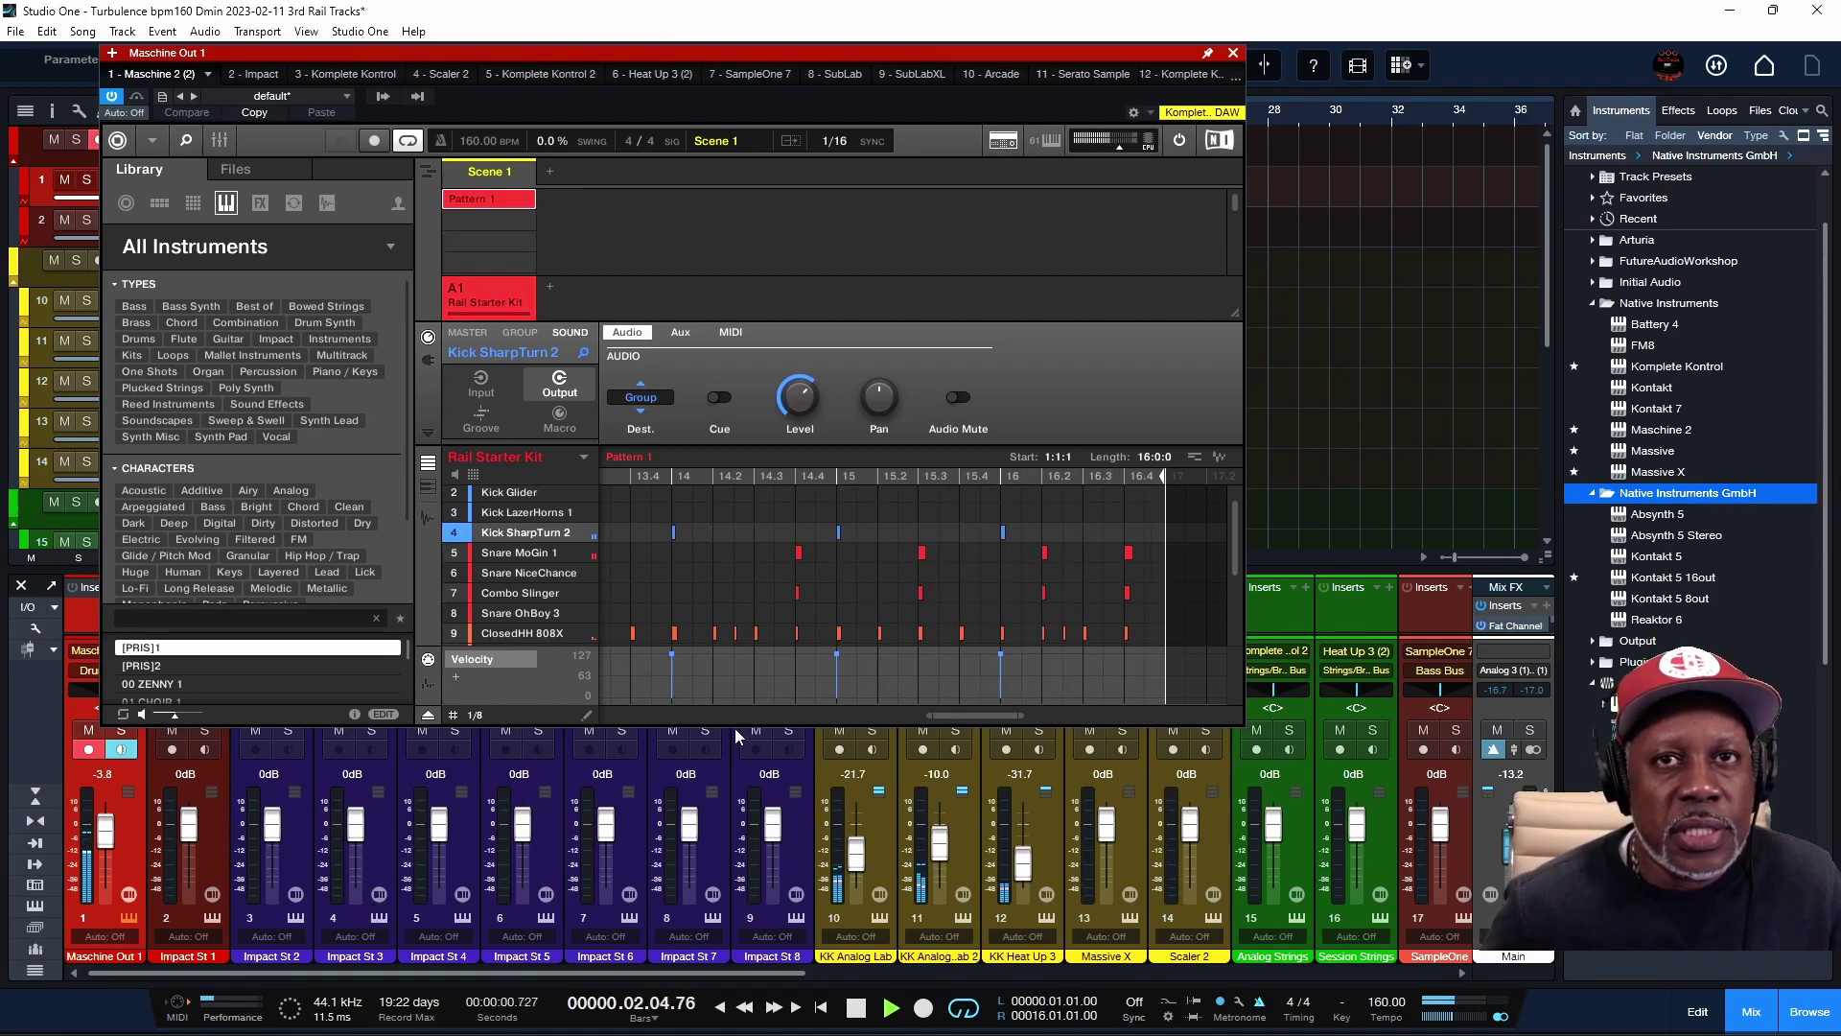
Enable Maschine Out 2, 3, 4 and 5 in the plugin's output list to add mixer channels.
mouse_move(540, 540)
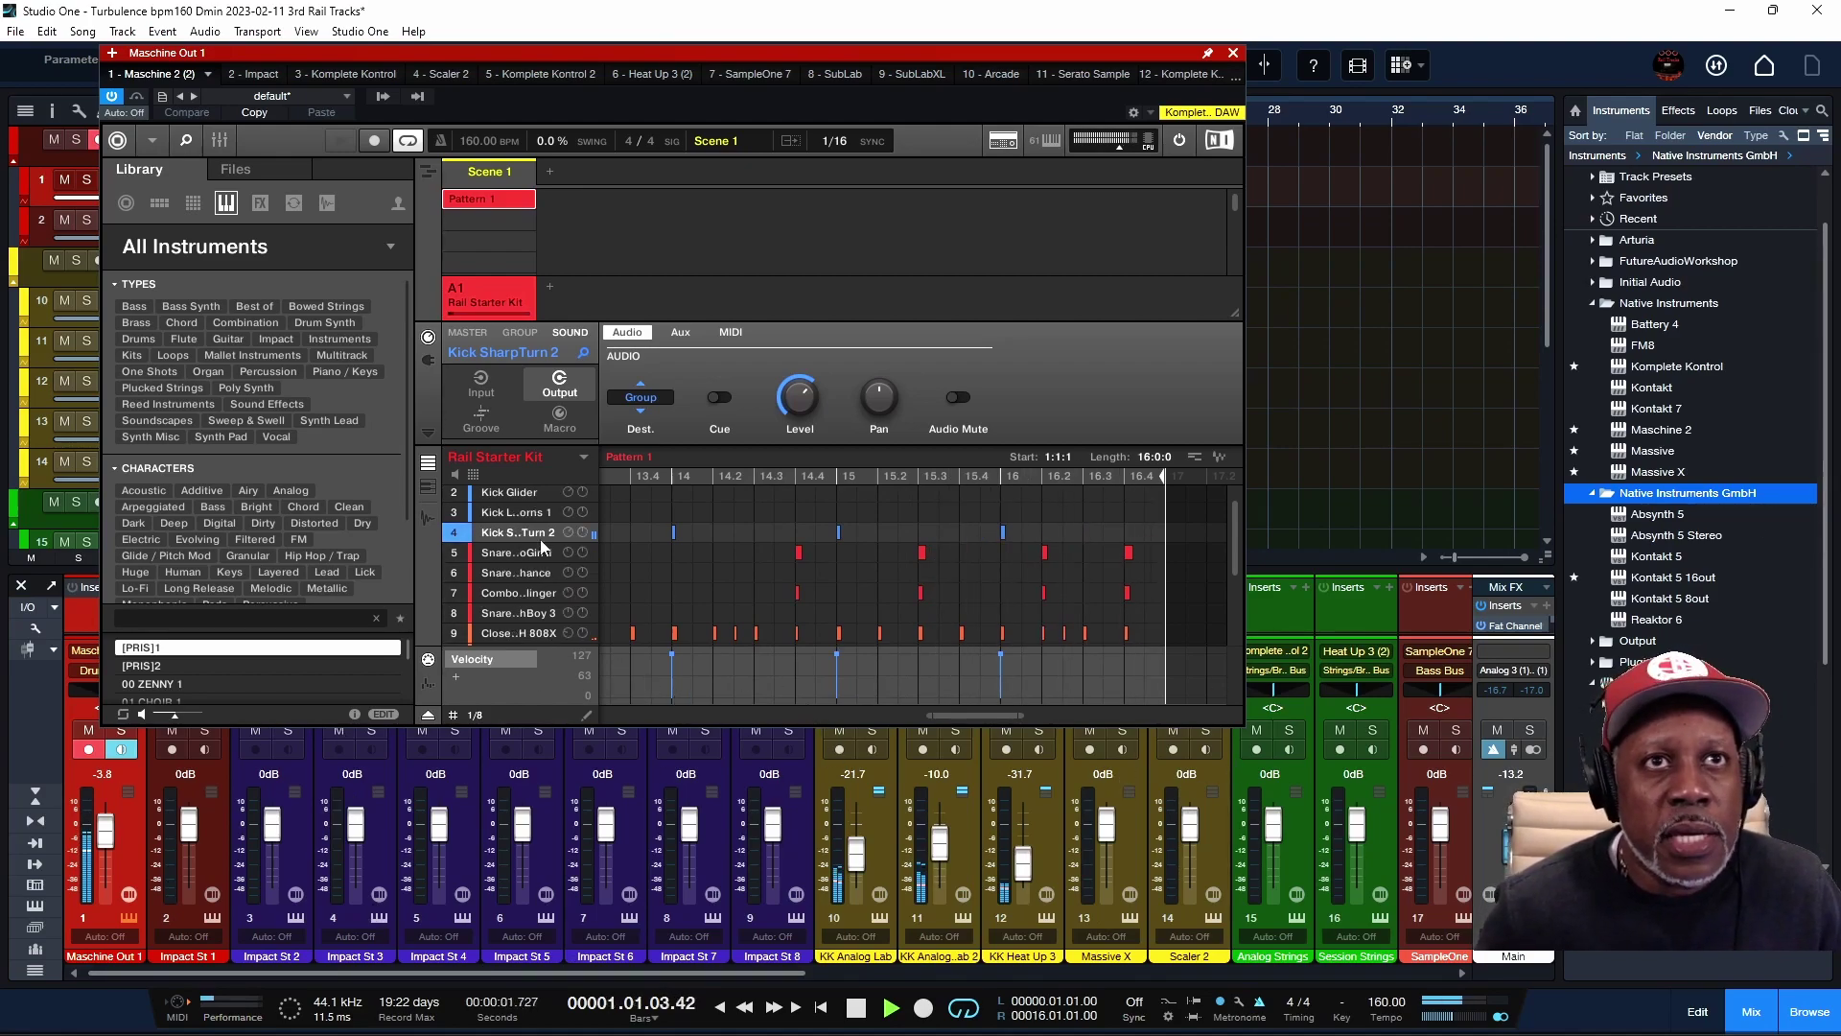
click(383, 97)
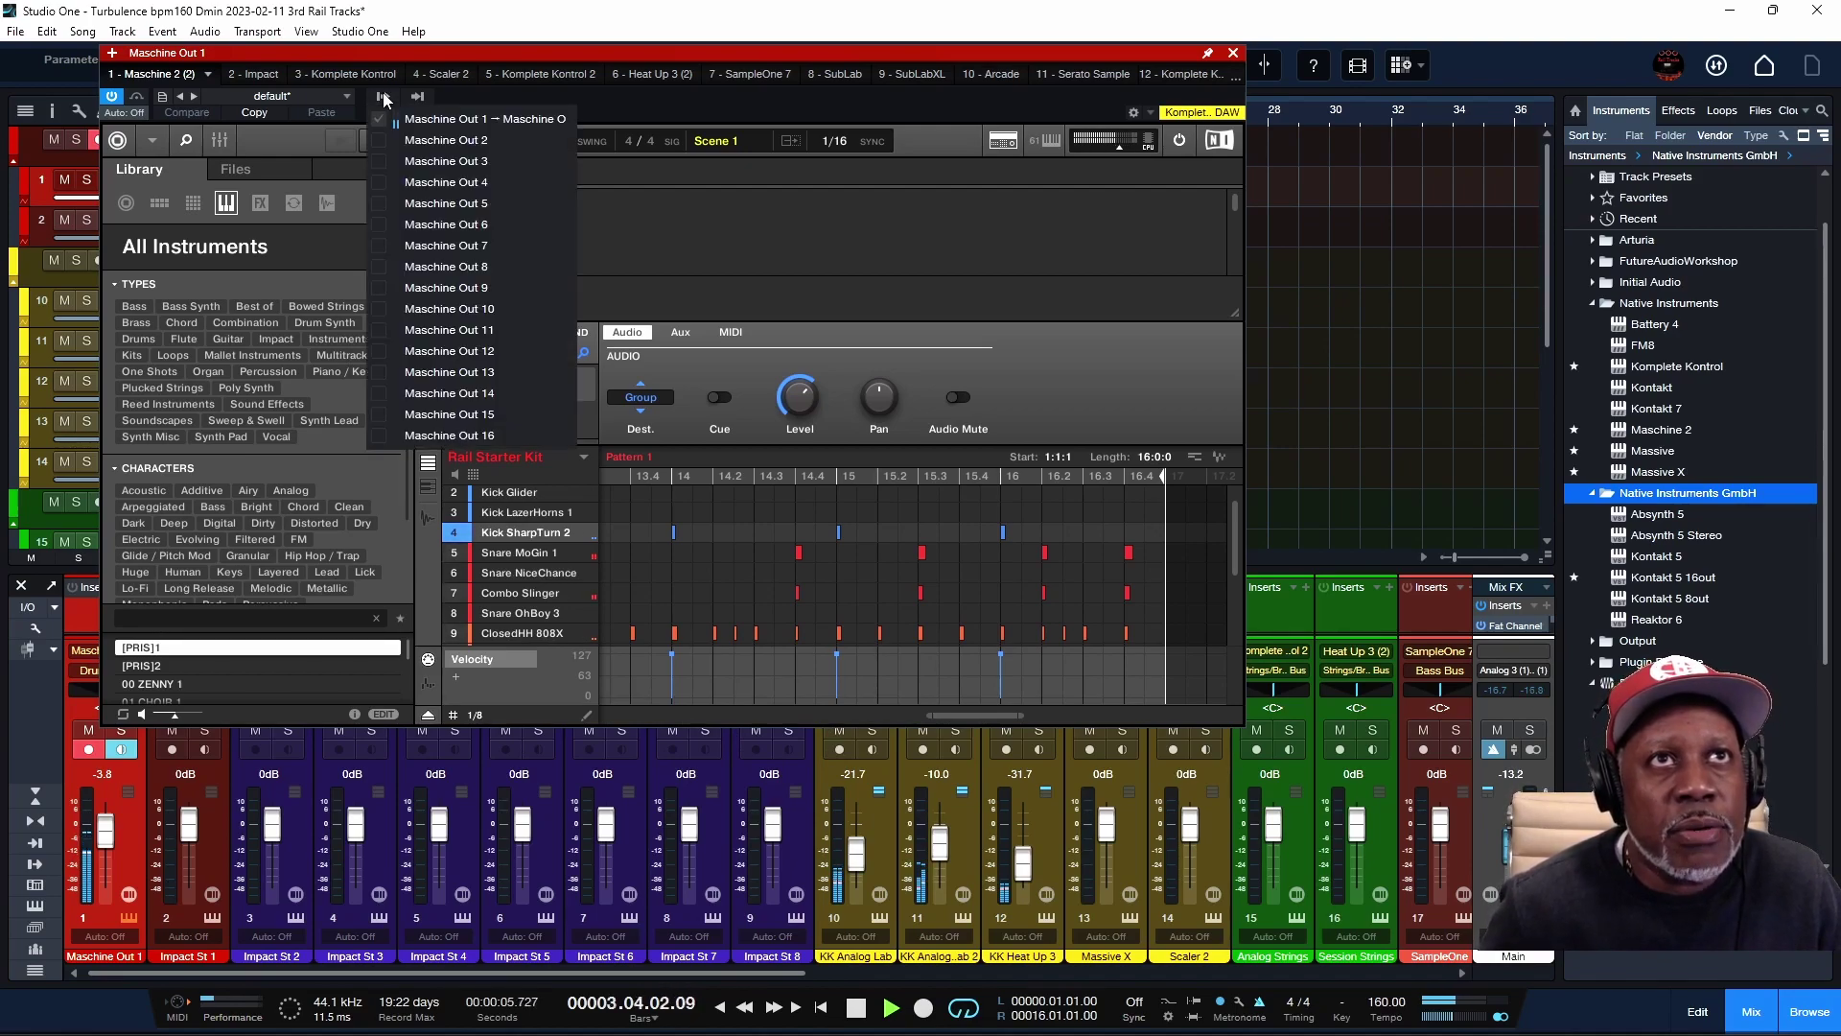
click(376, 140)
click(377, 160)
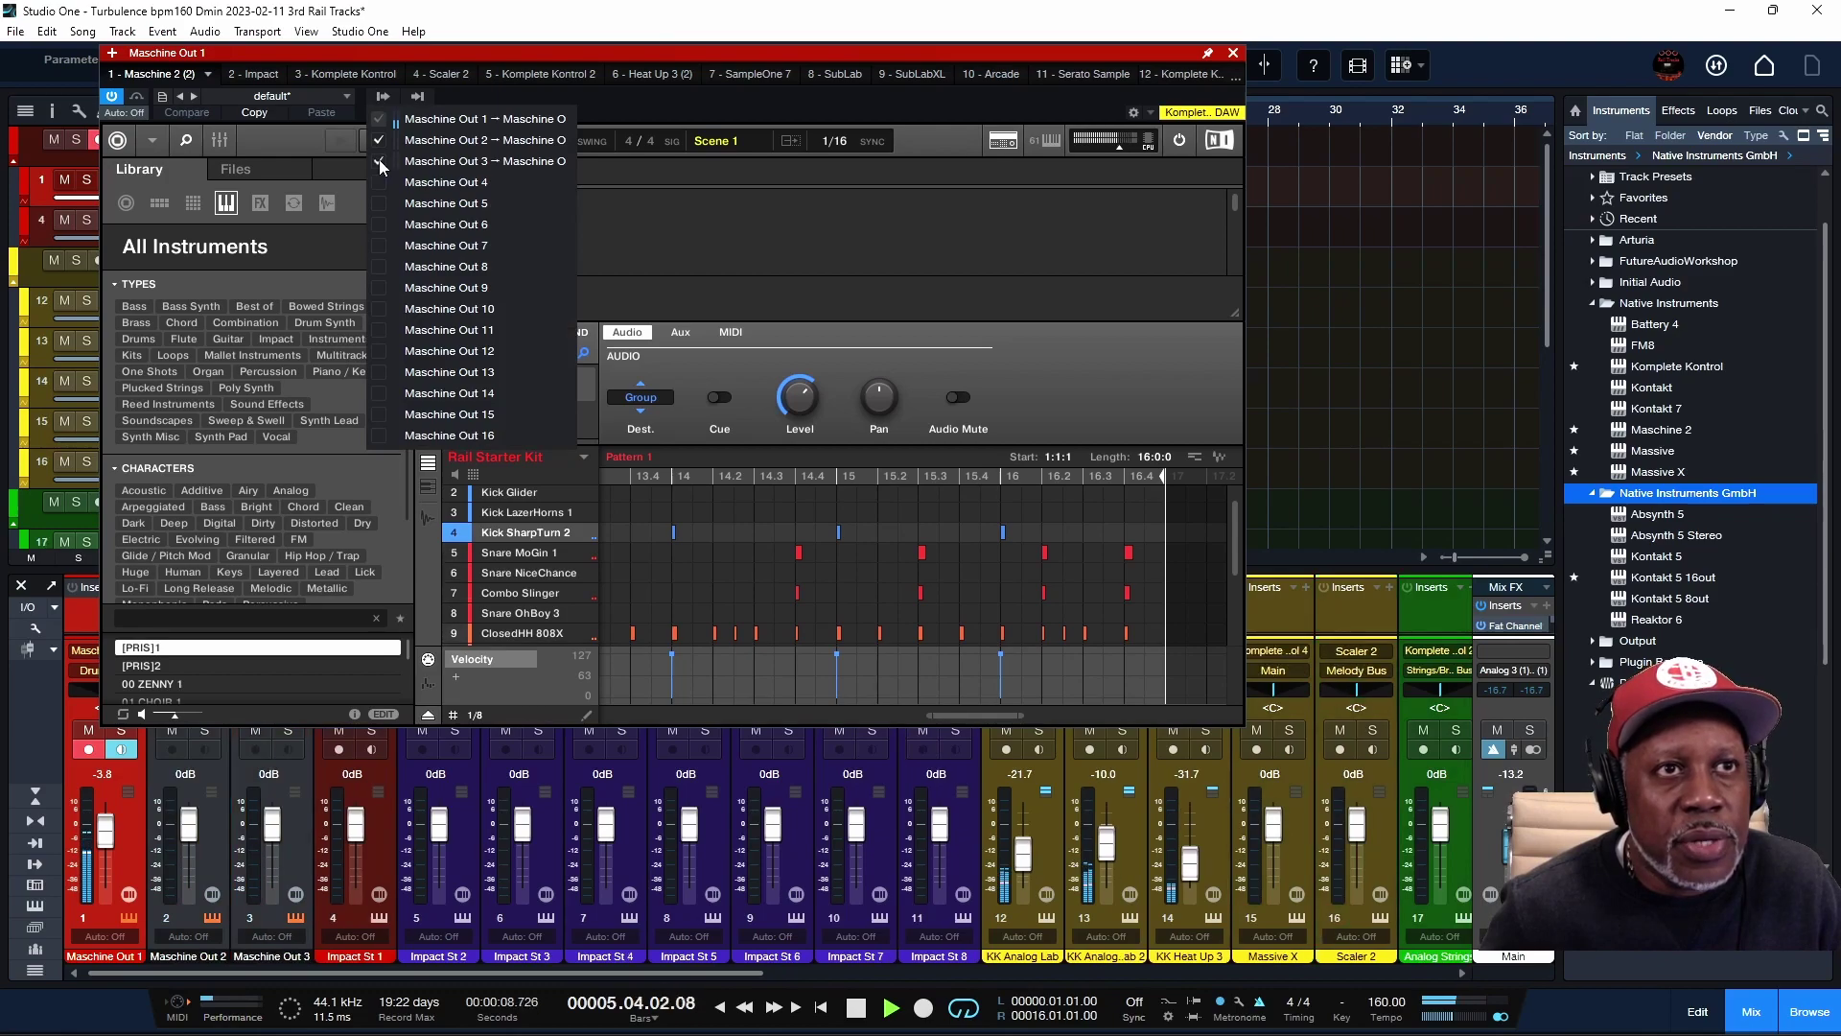
click(377, 182)
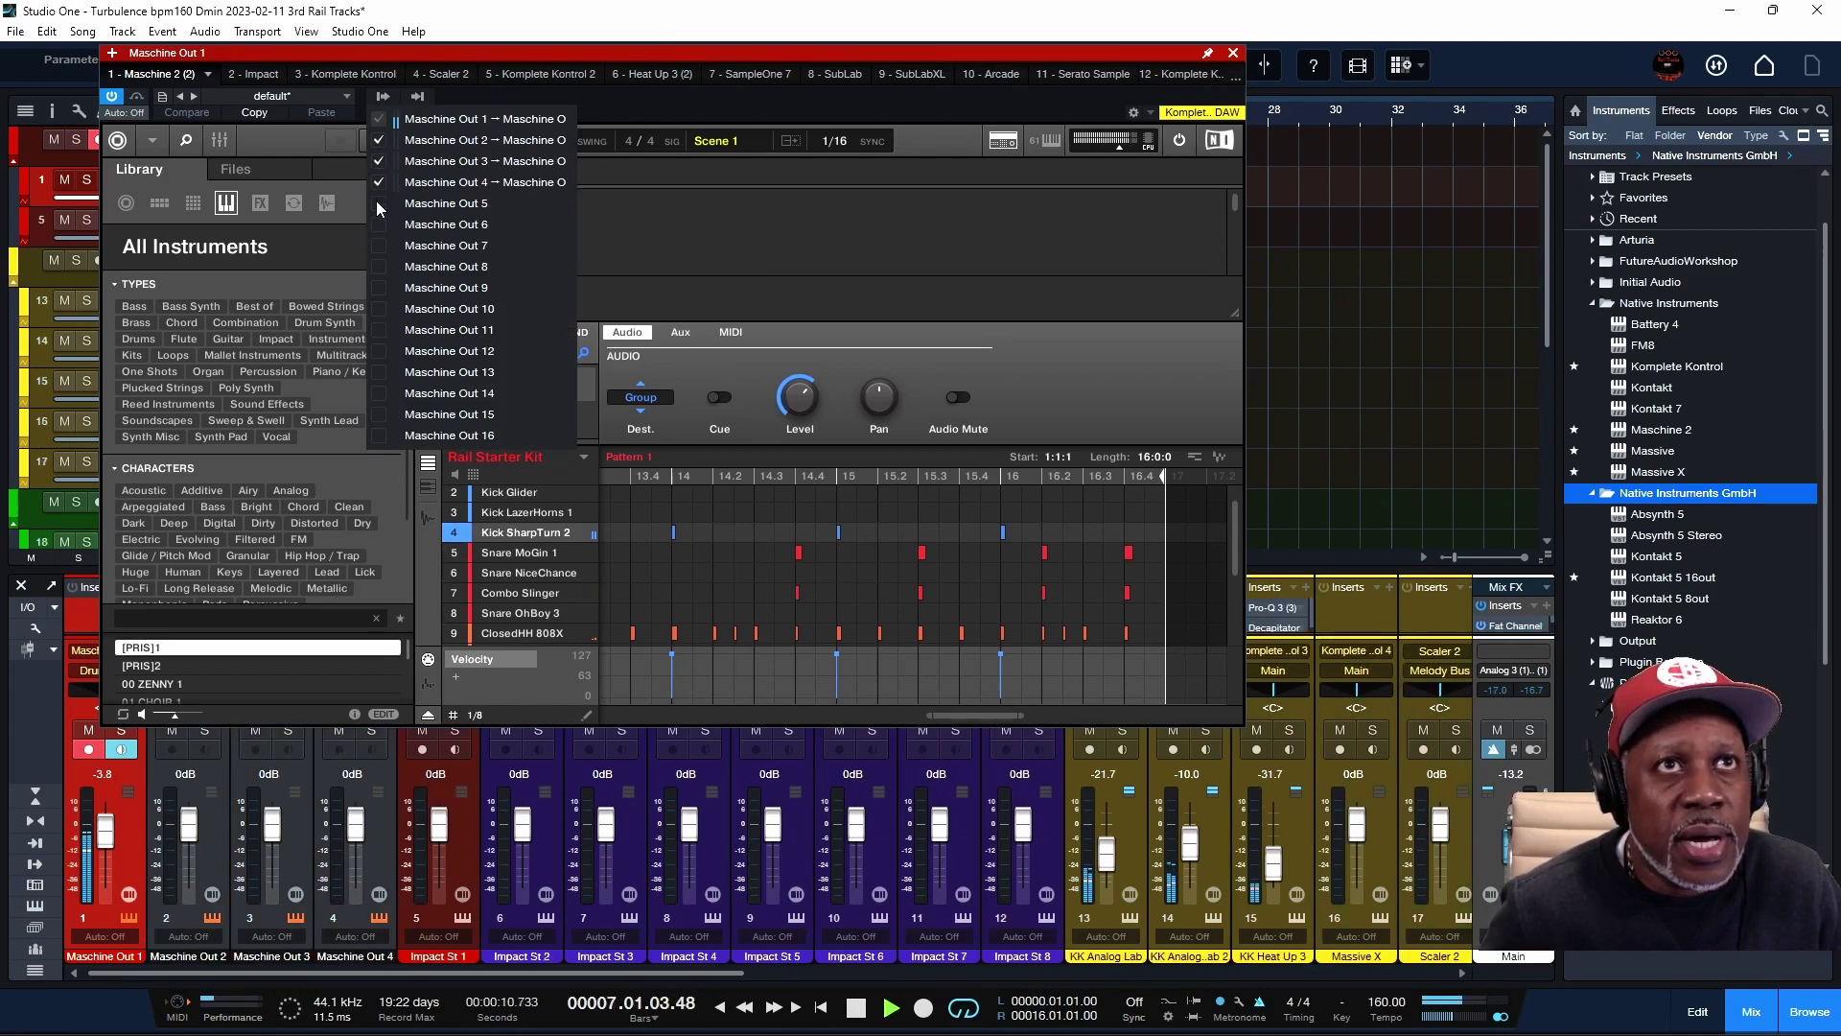
click(378, 203)
right_click(428, 778)
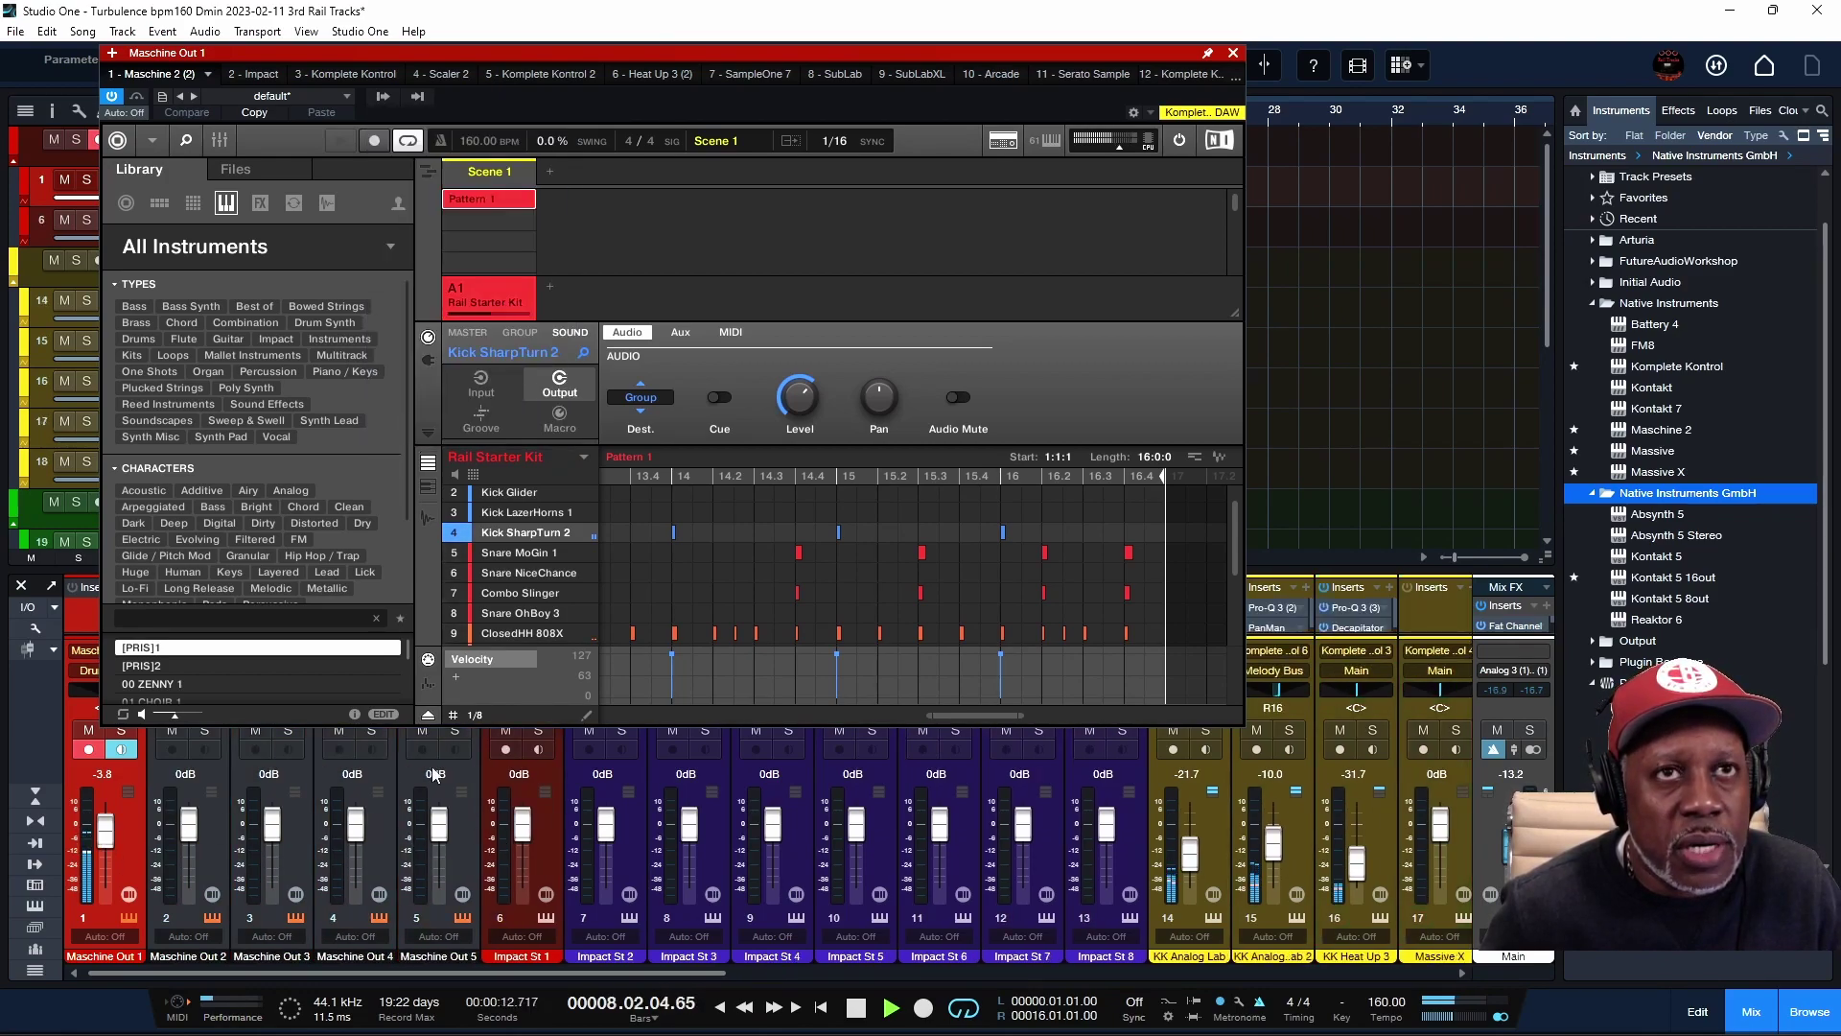
click(549, 538)
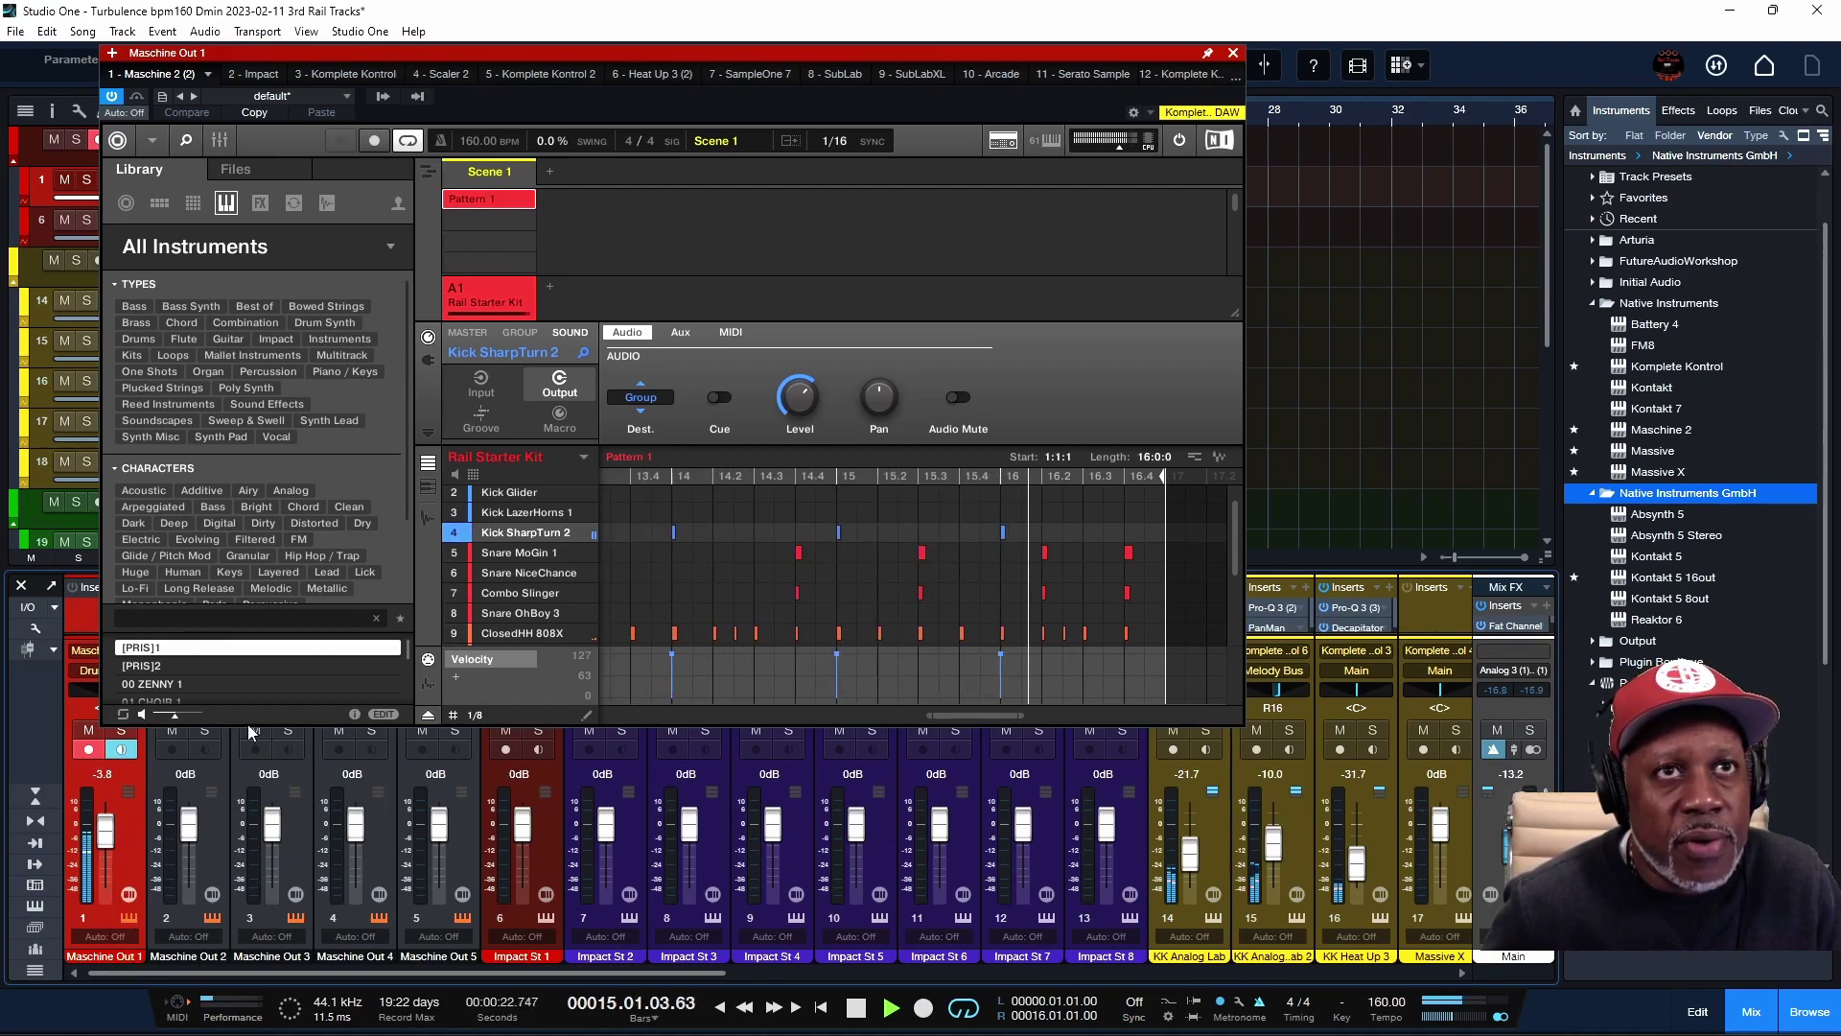
Route Kick SharpTurn 2's audio destination to Ext. 2, then Ext. 5, then back to Group.
click(643, 407)
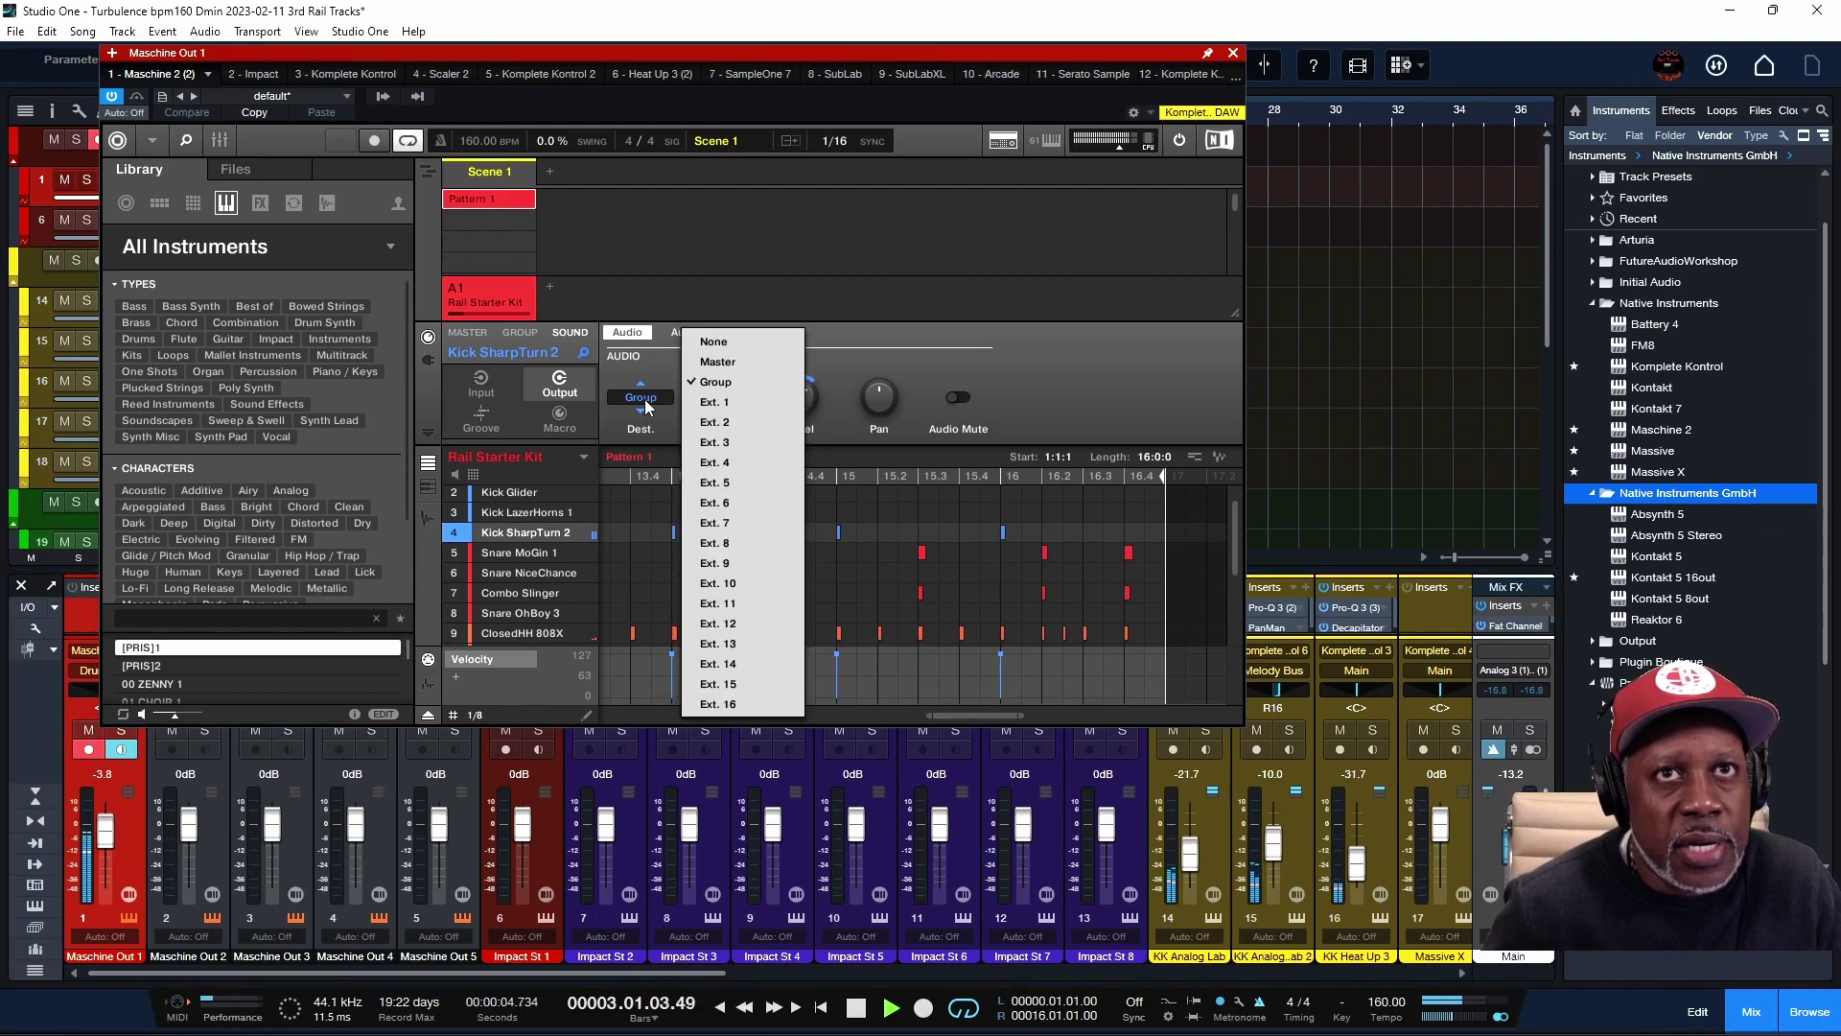
click(721, 424)
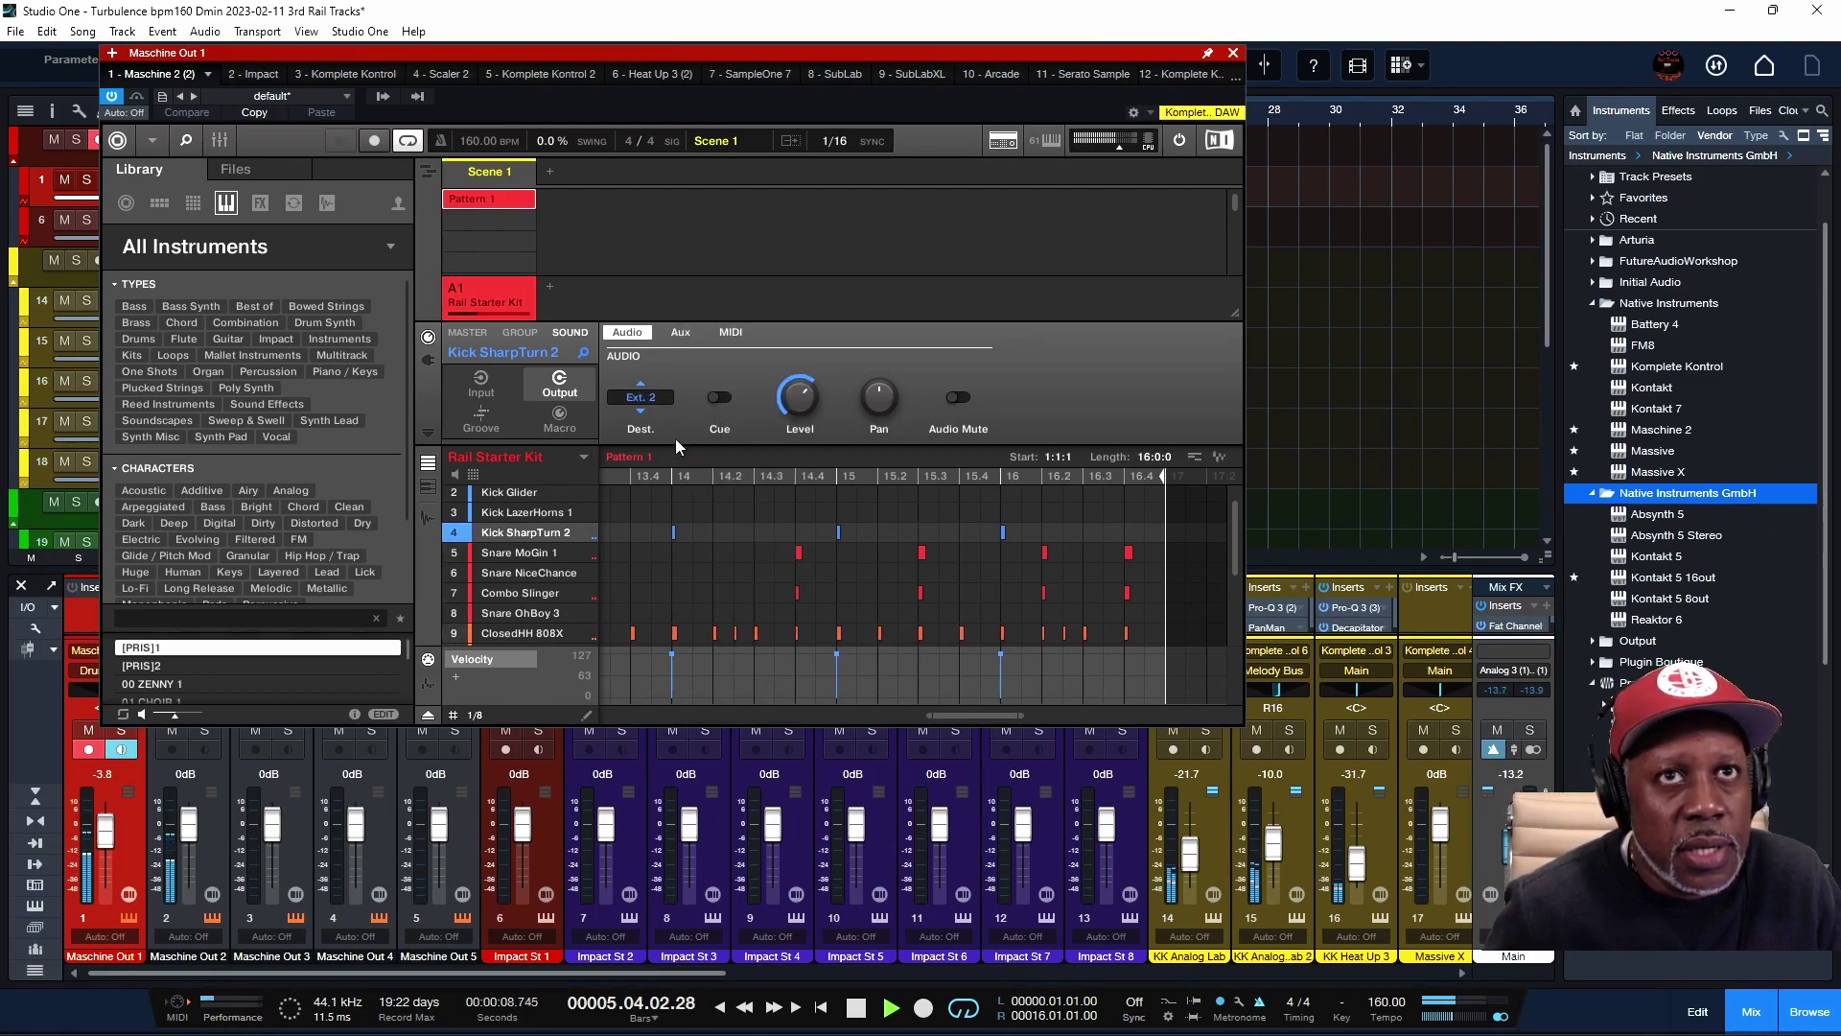
click(651, 401)
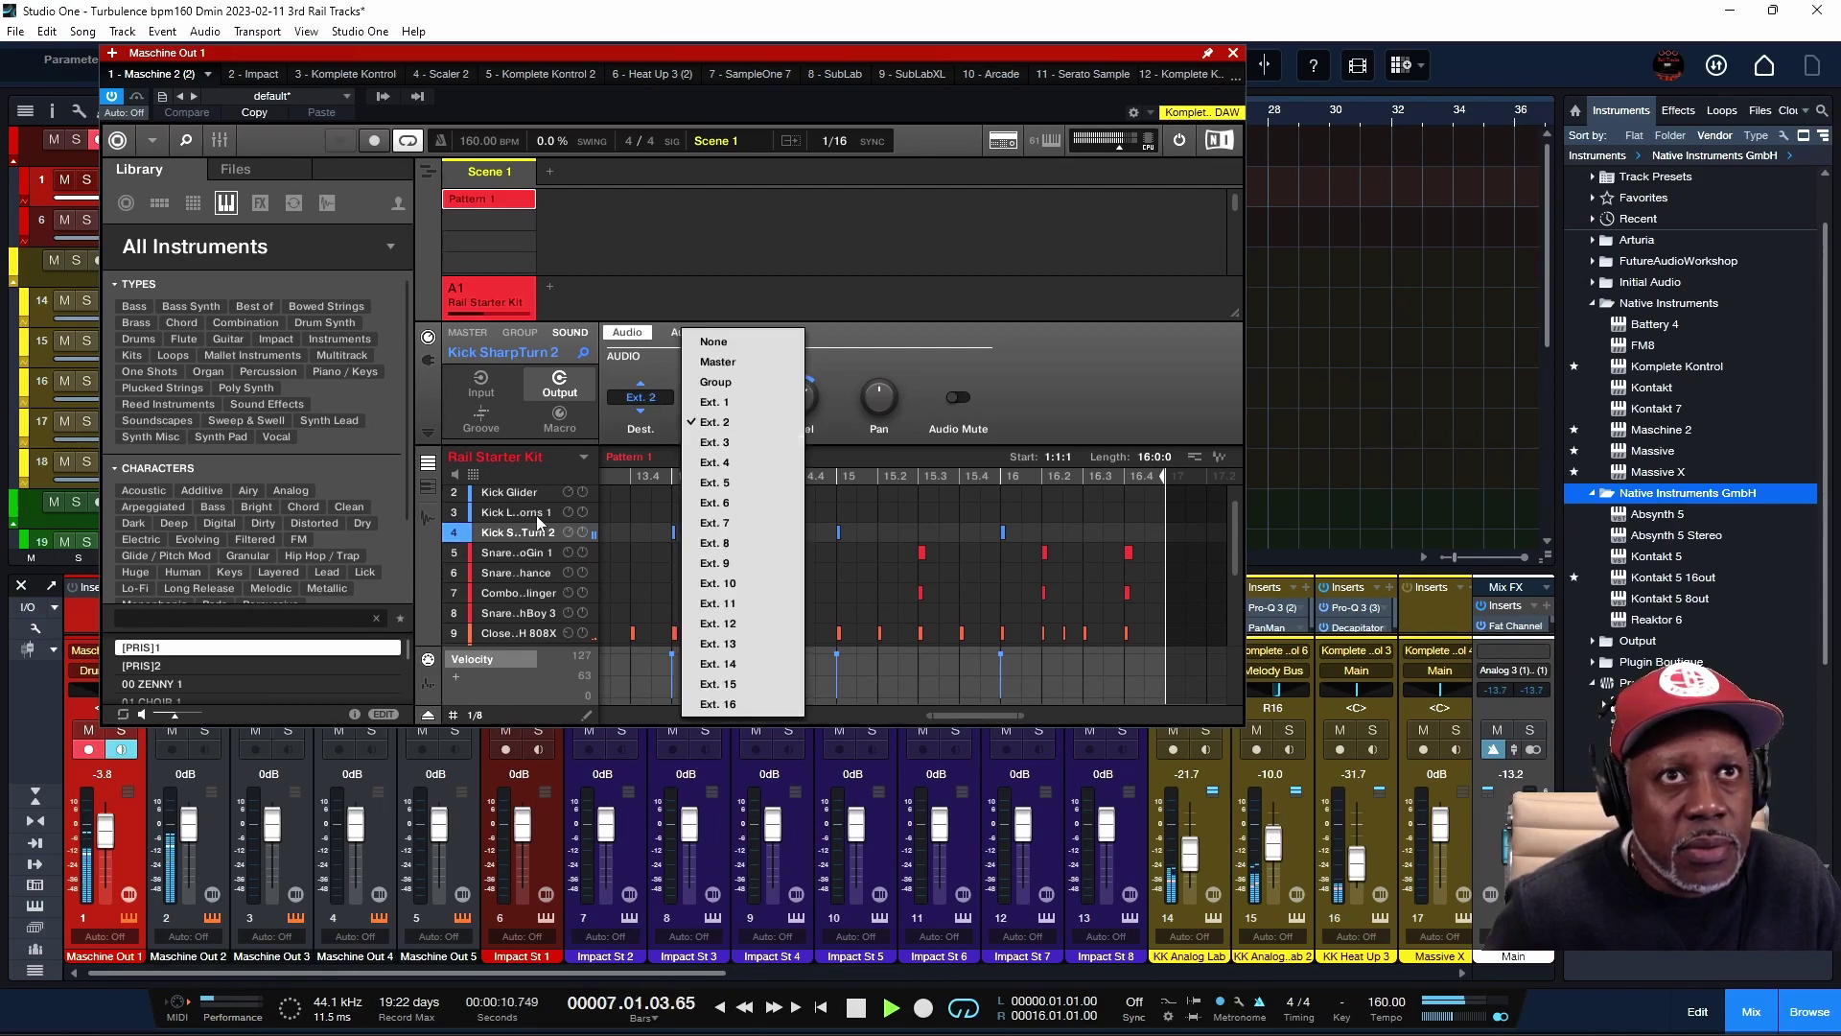
click(461, 542)
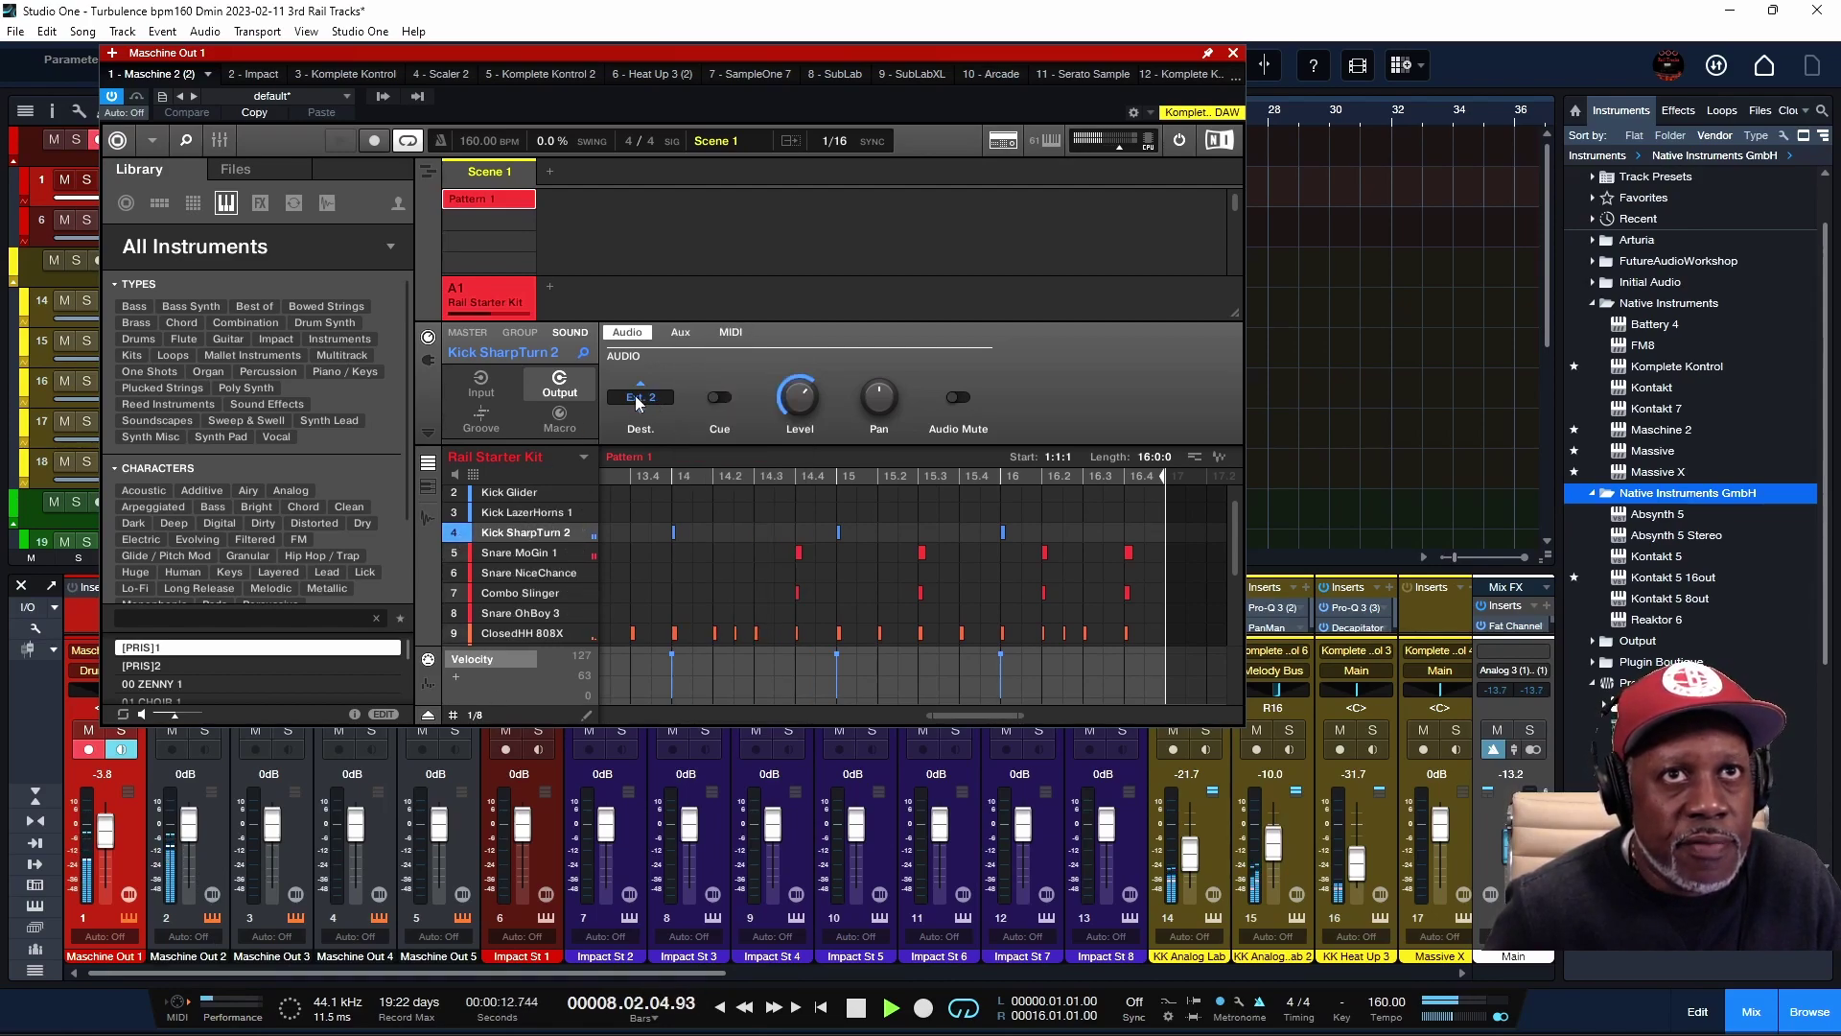
click(637, 401)
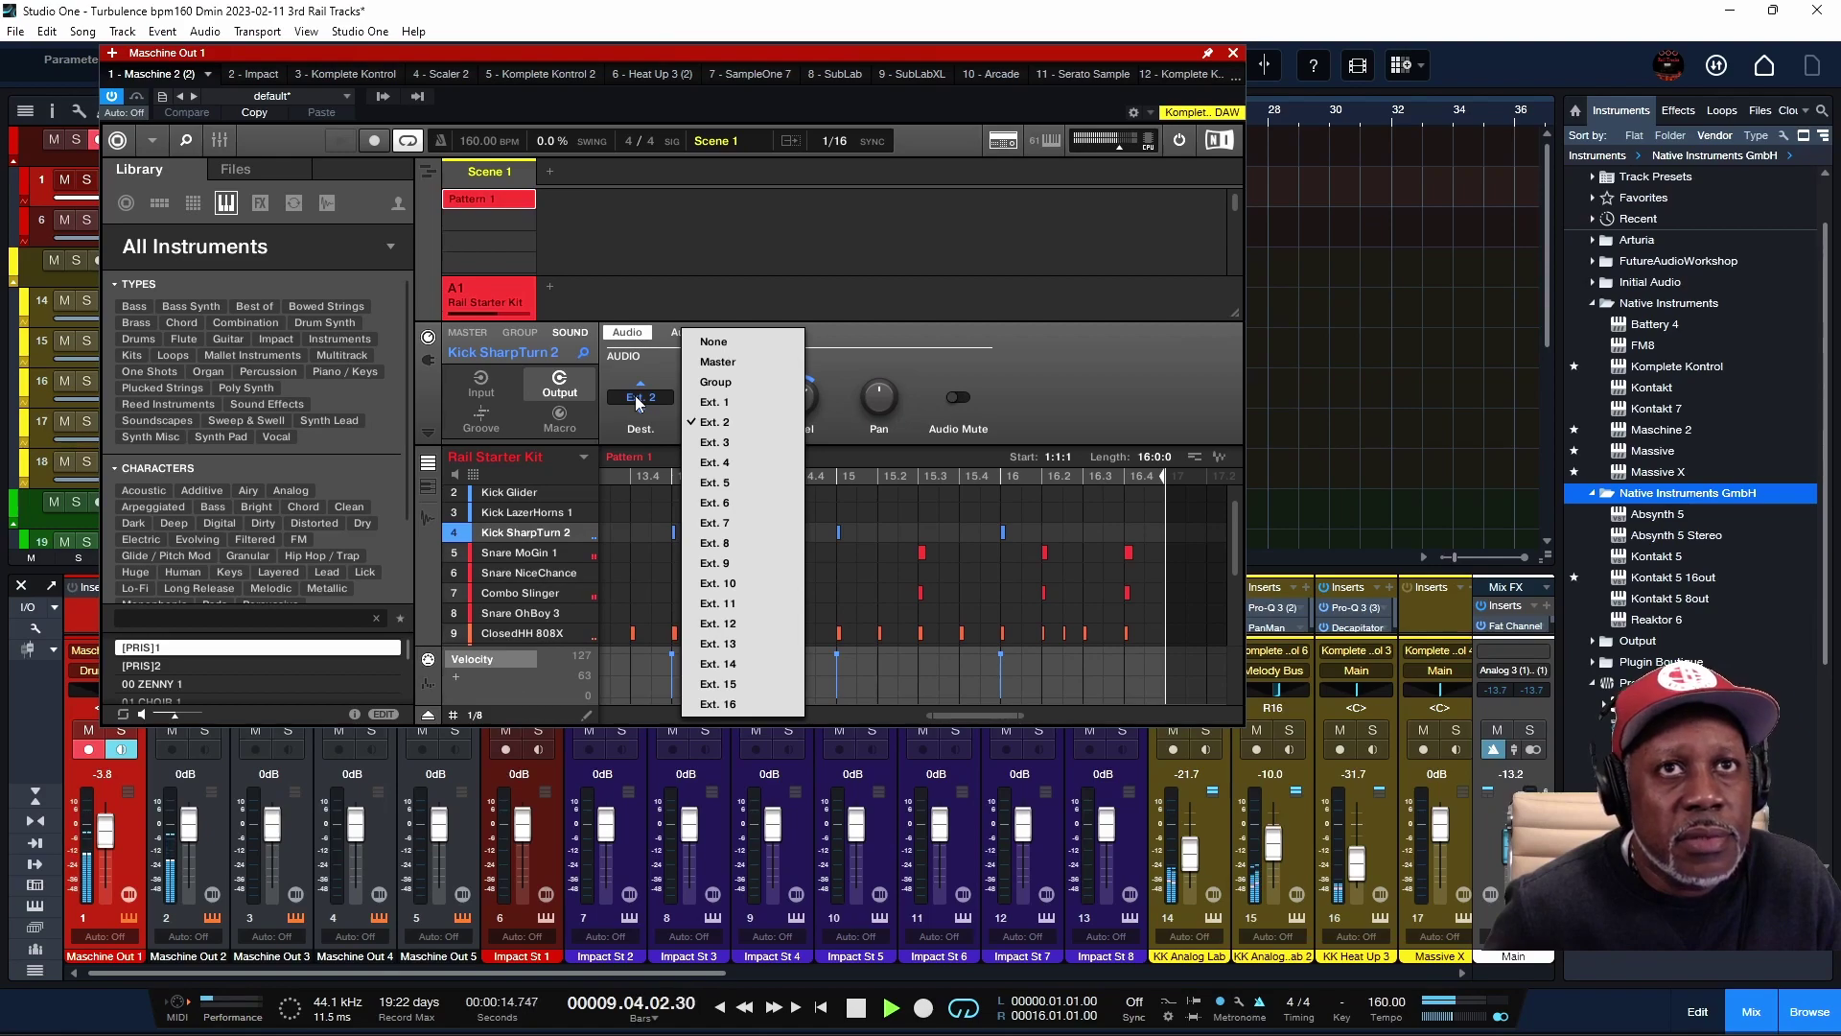
click(718, 483)
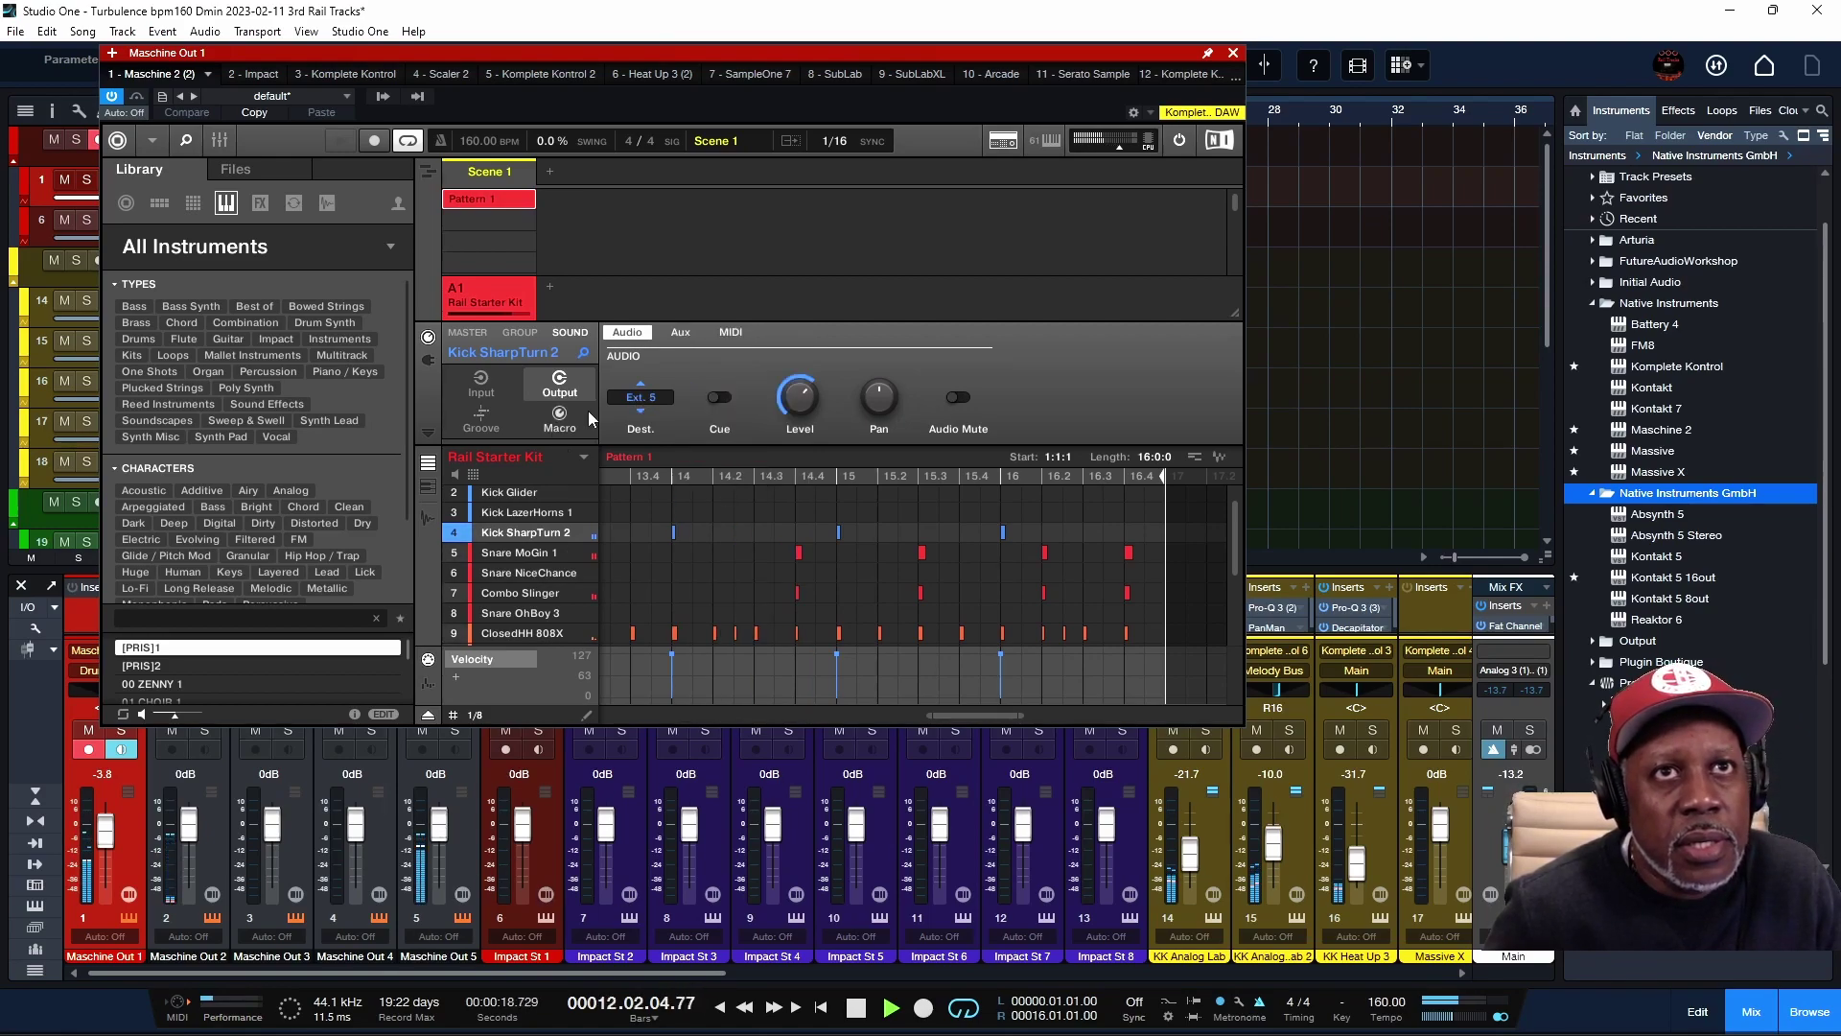
click(640, 397)
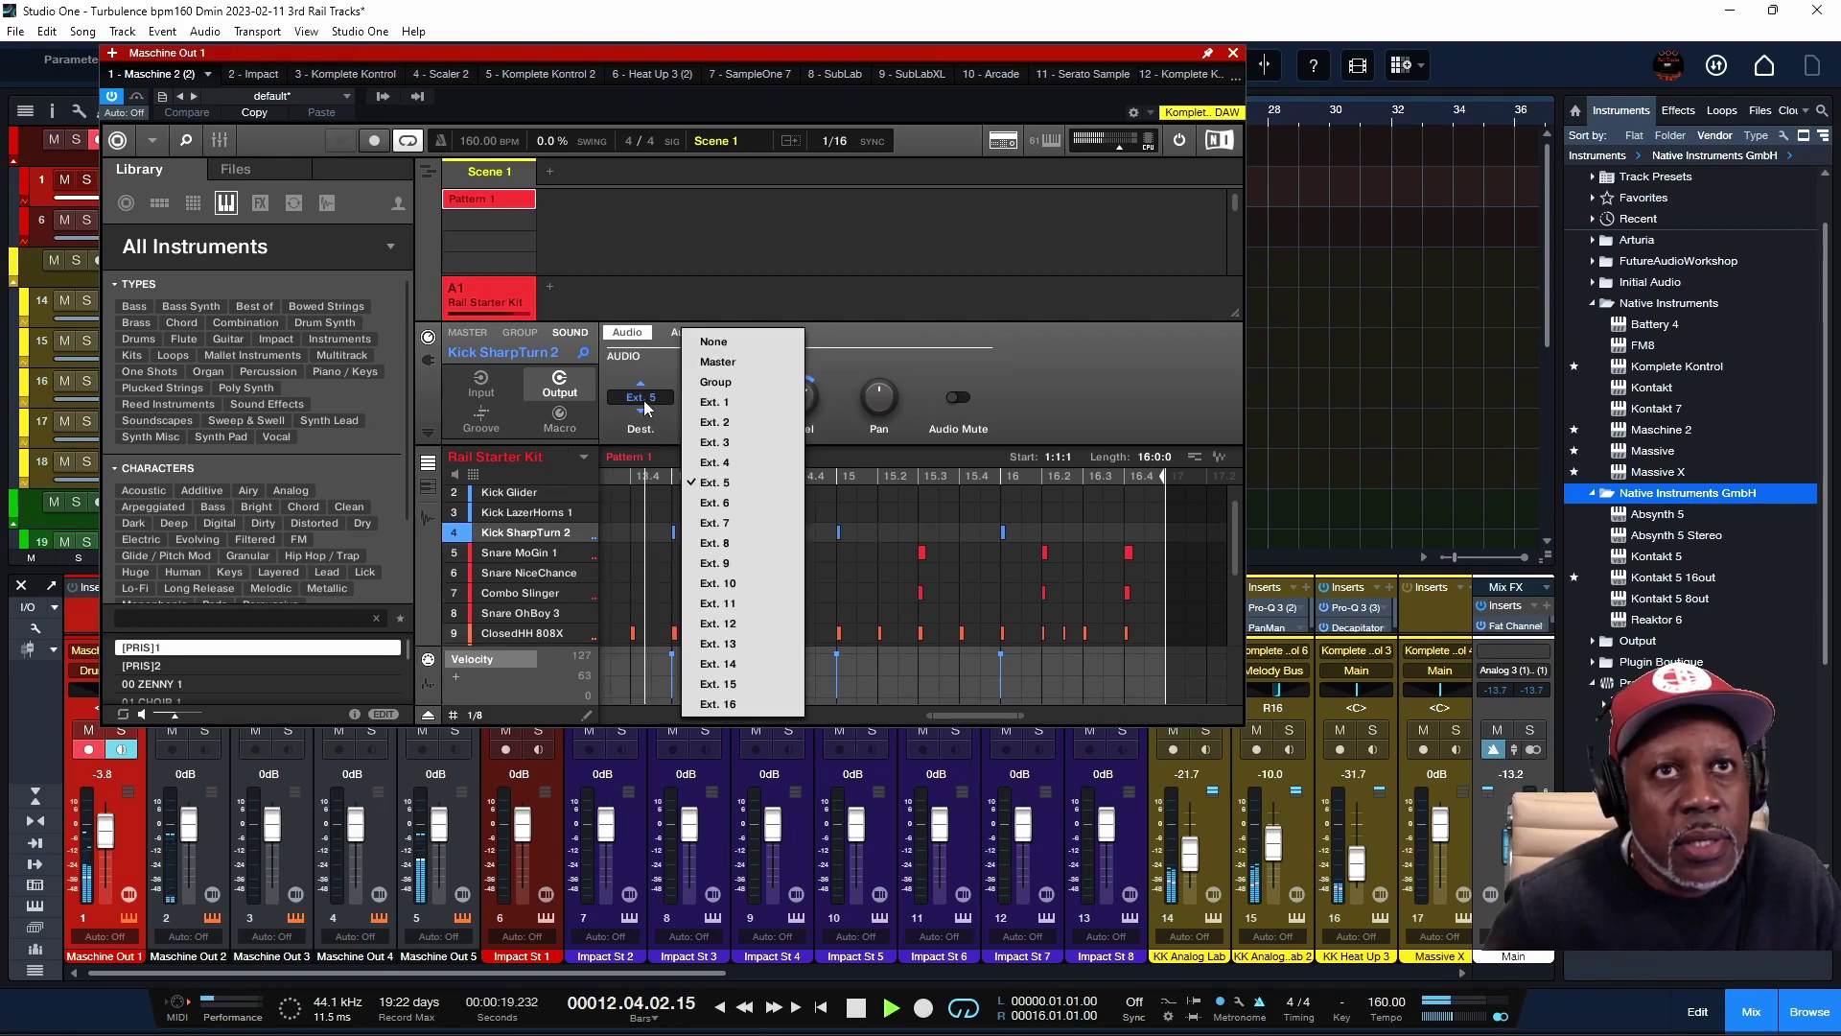
click(716, 382)
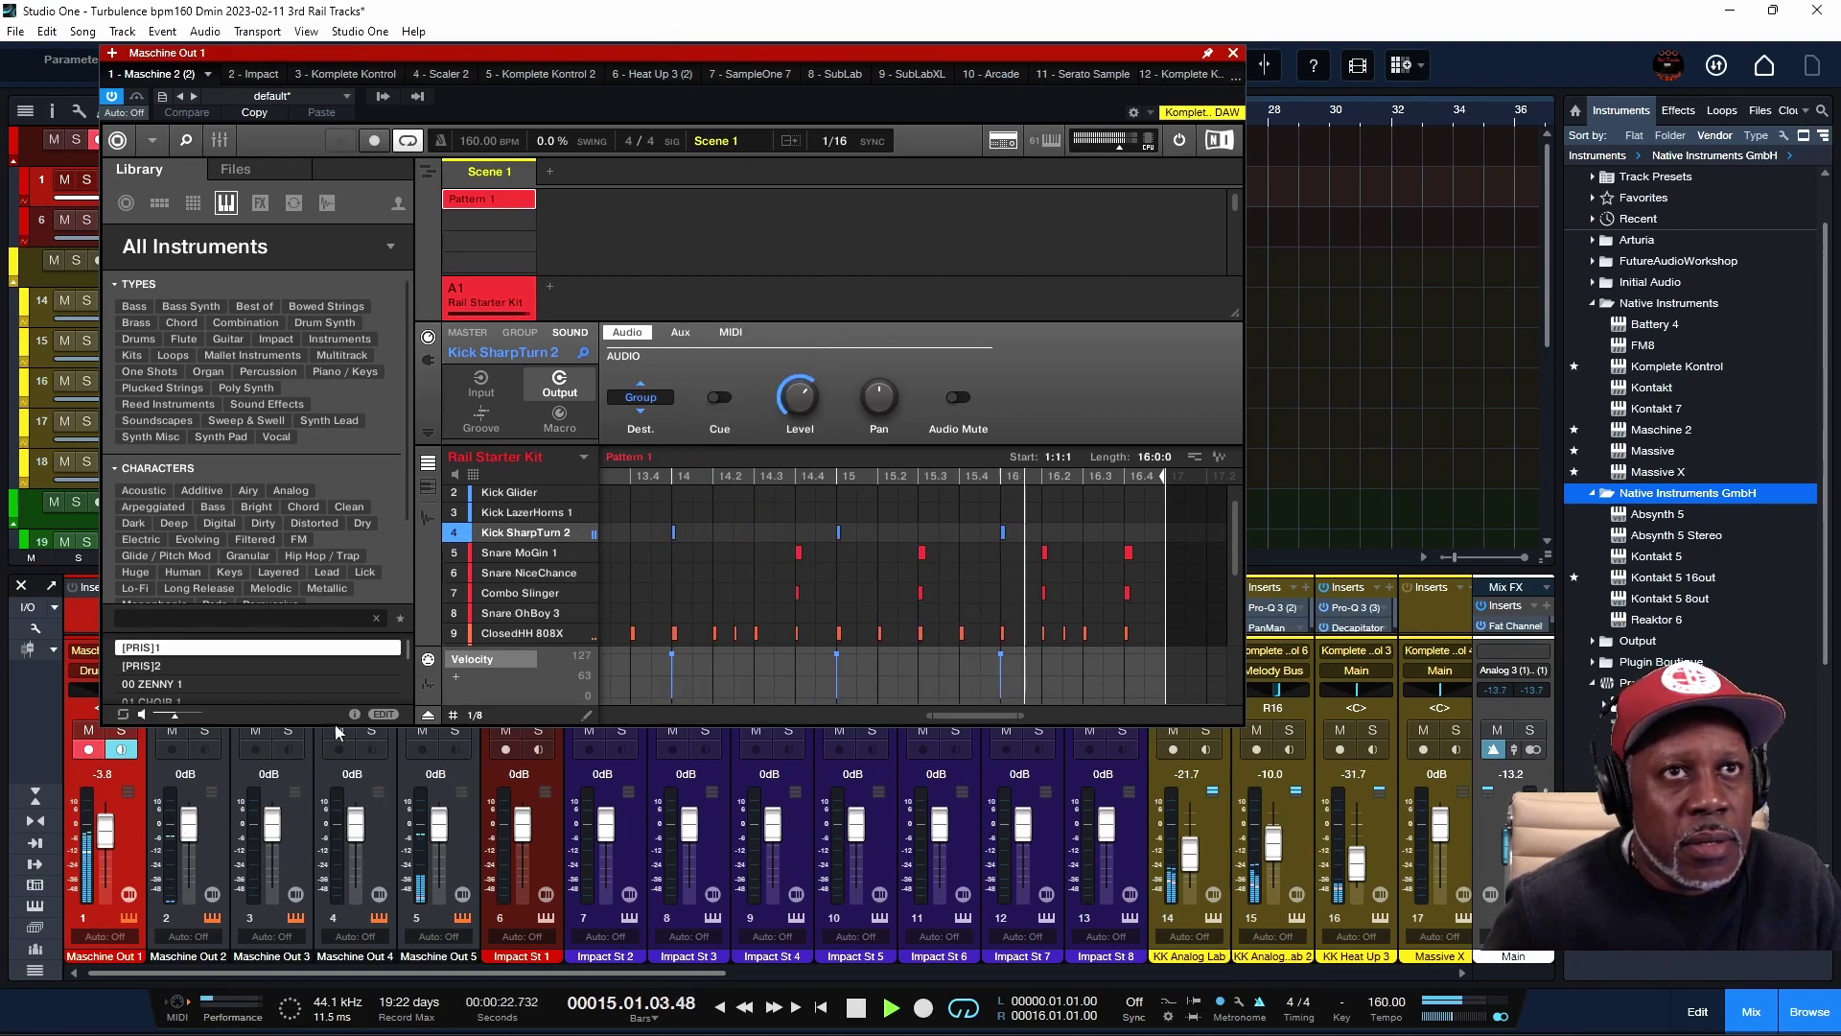
Uncheck Maschine Out 2 through 5 in the plugin output list, leaving only Maschine Out 1.
click(377, 97)
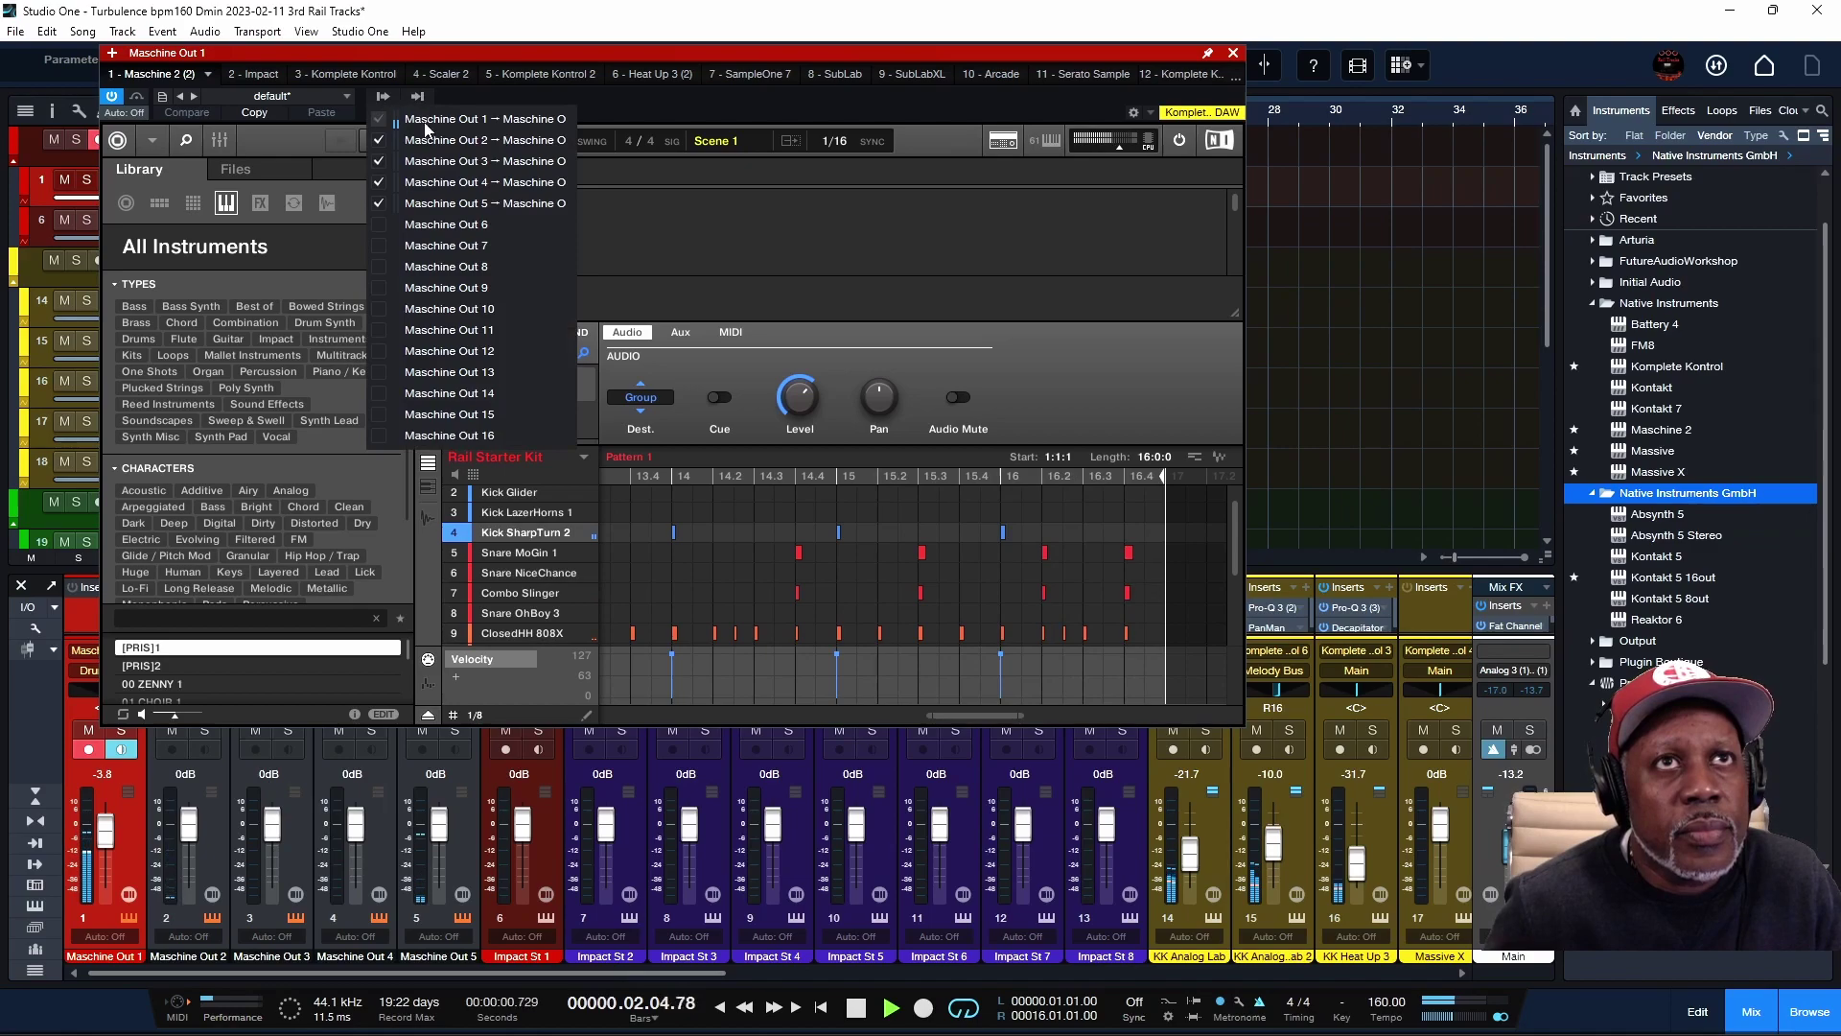
click(380, 140)
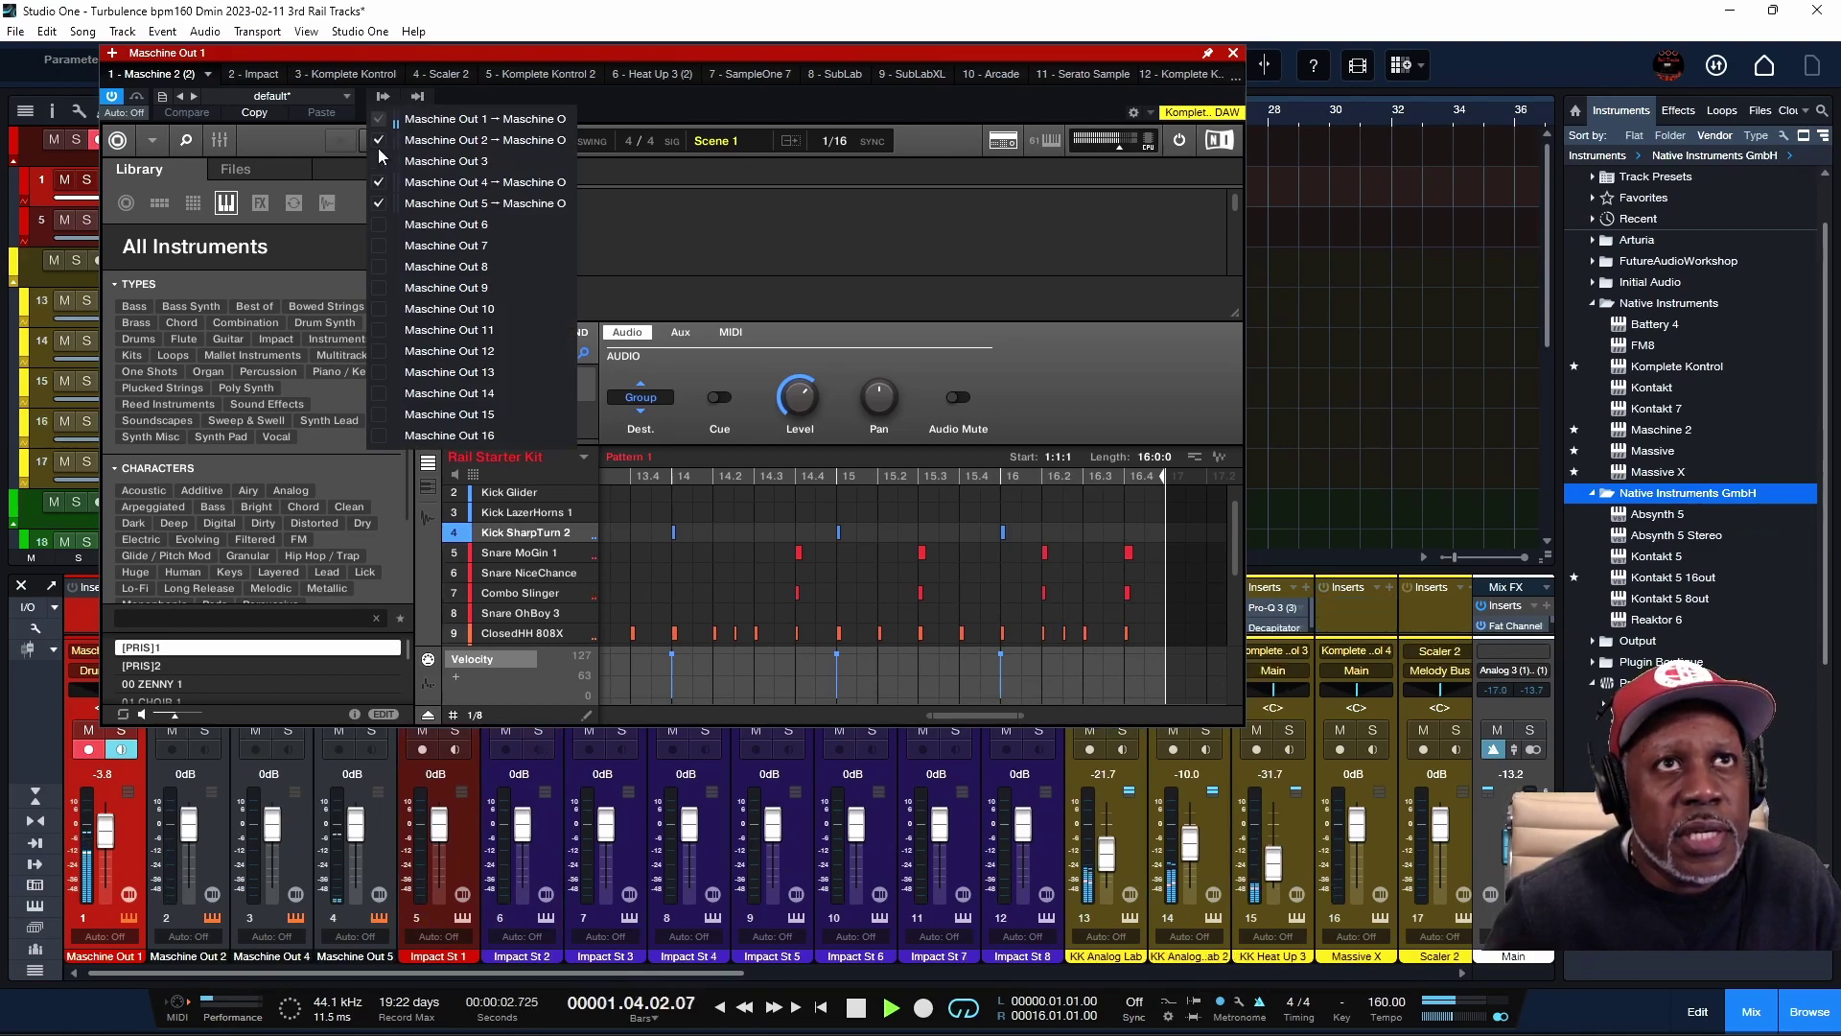
click(380, 161)
click(381, 183)
click(380, 203)
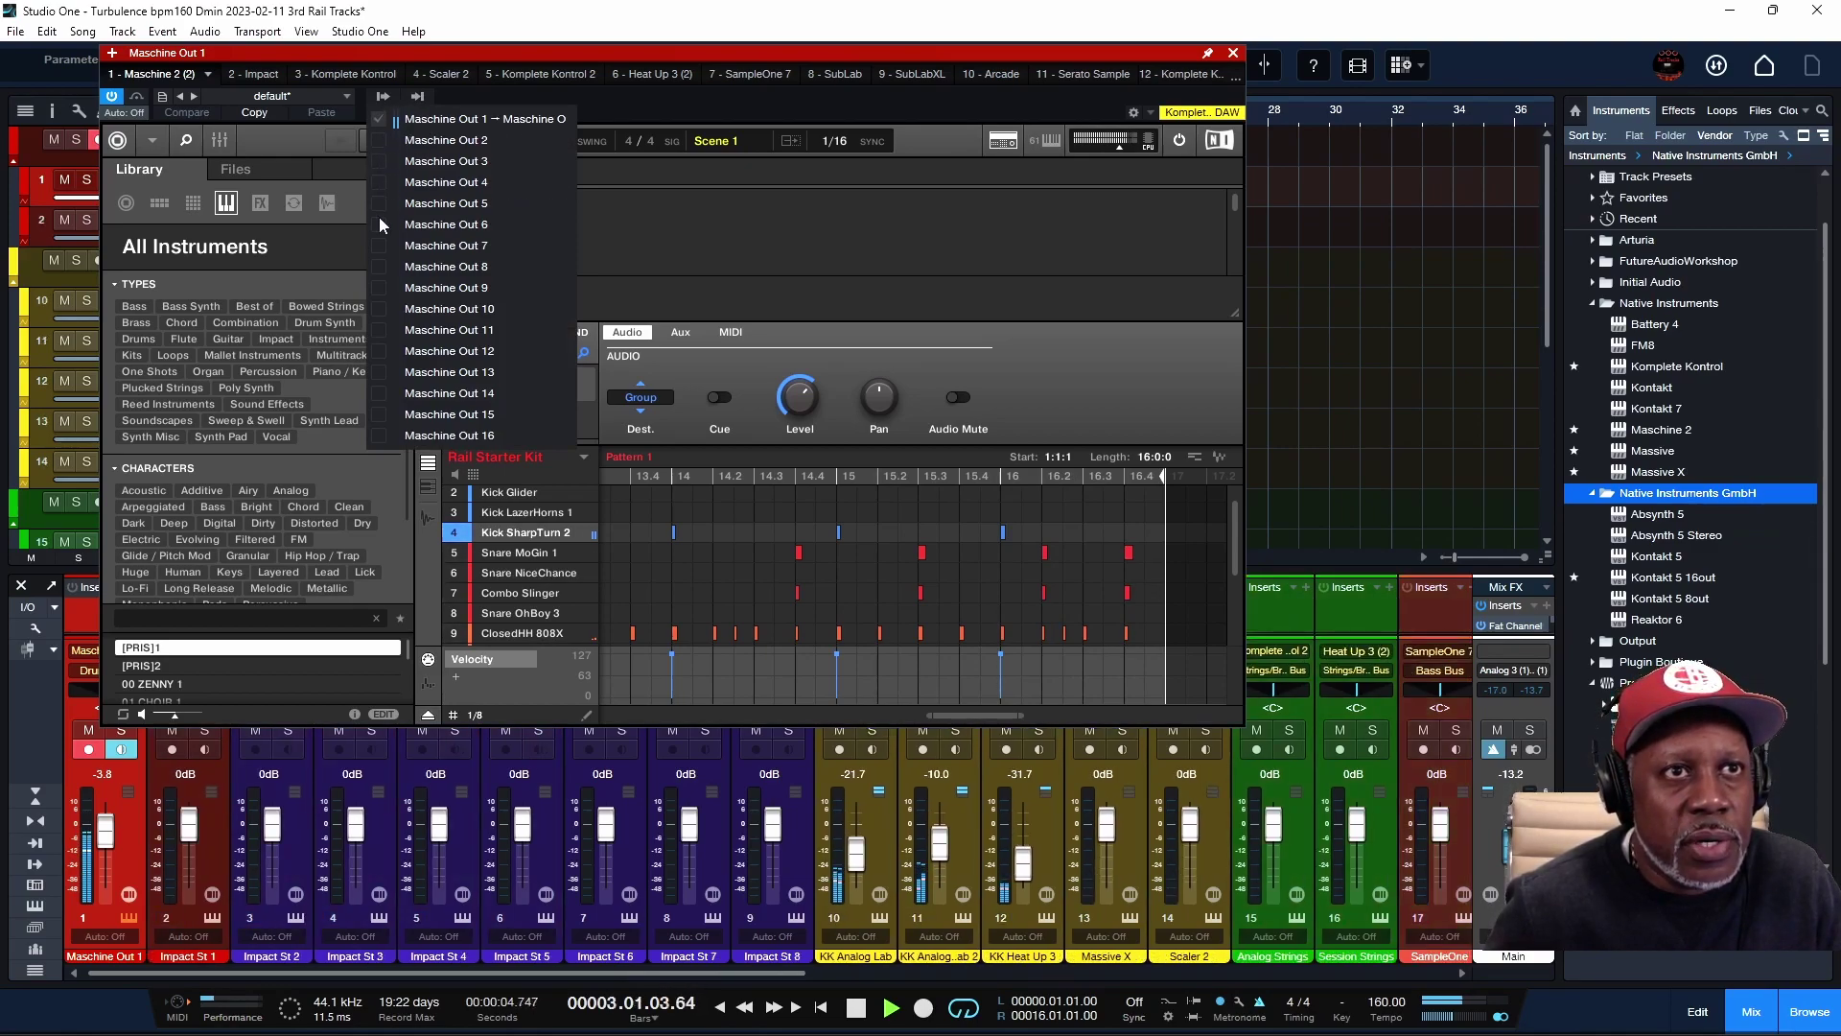
click(1233, 60)
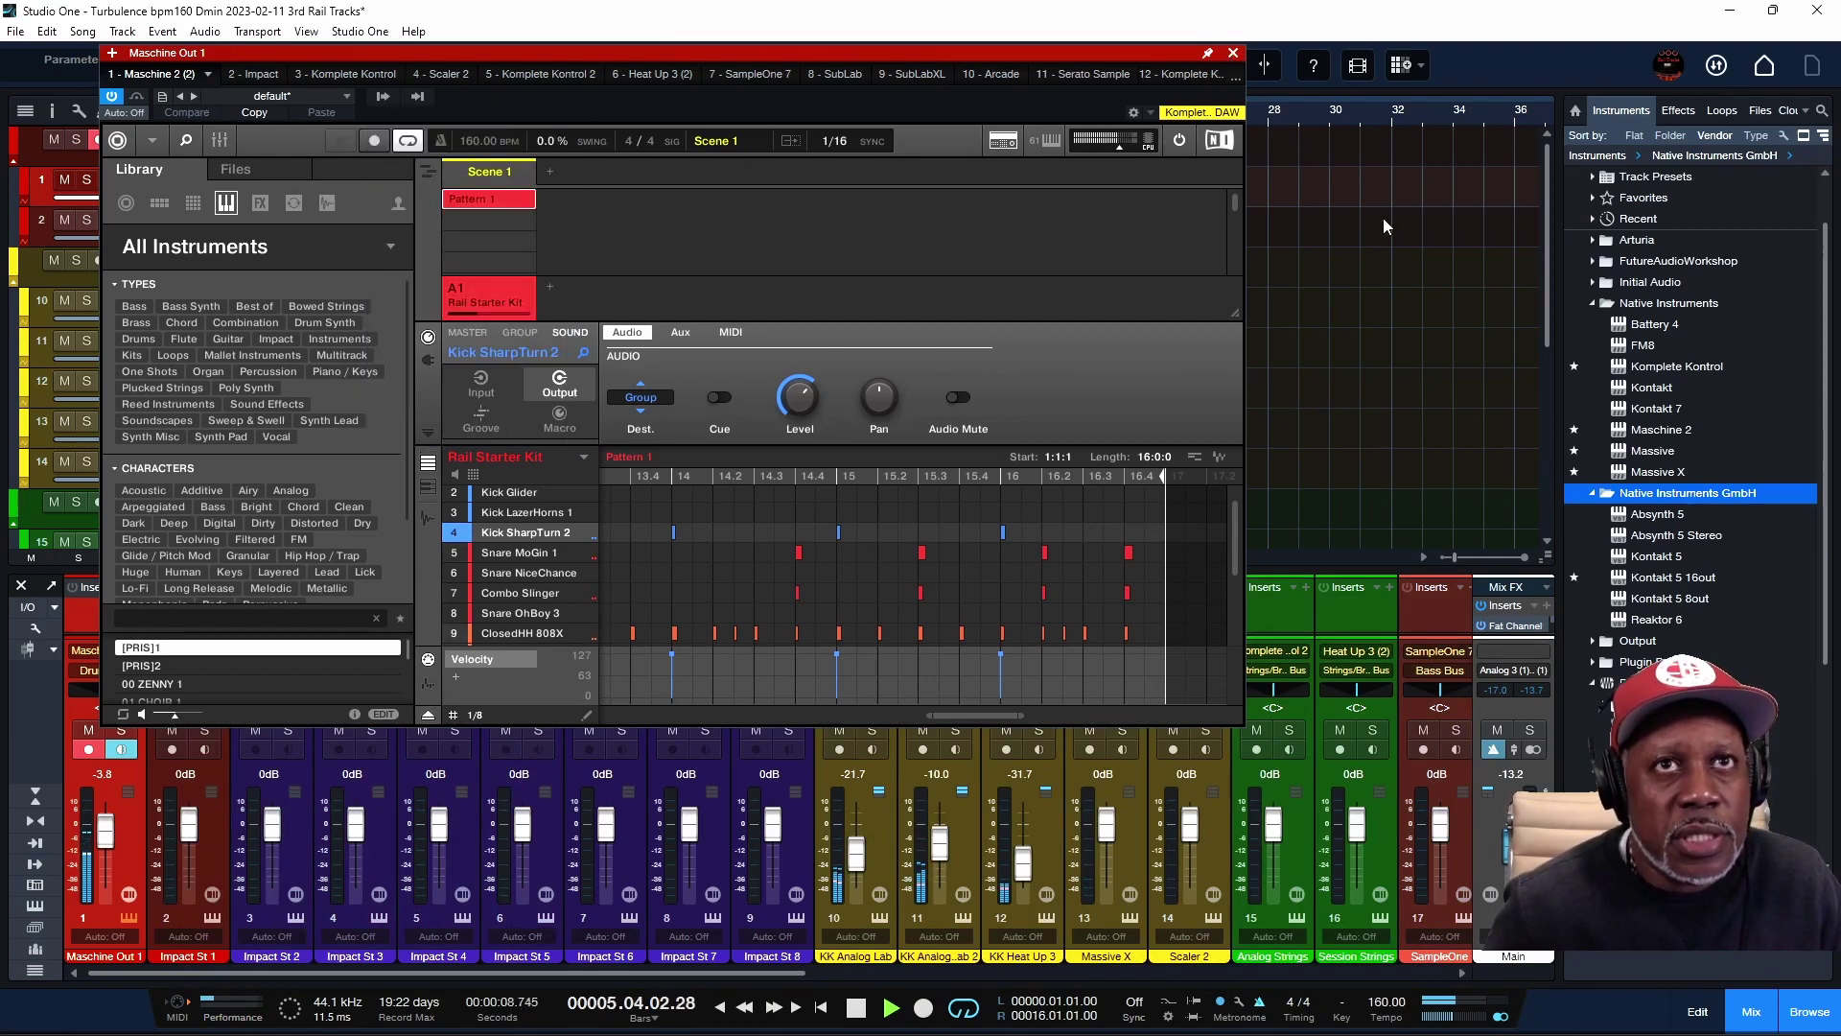
click(1233, 55)
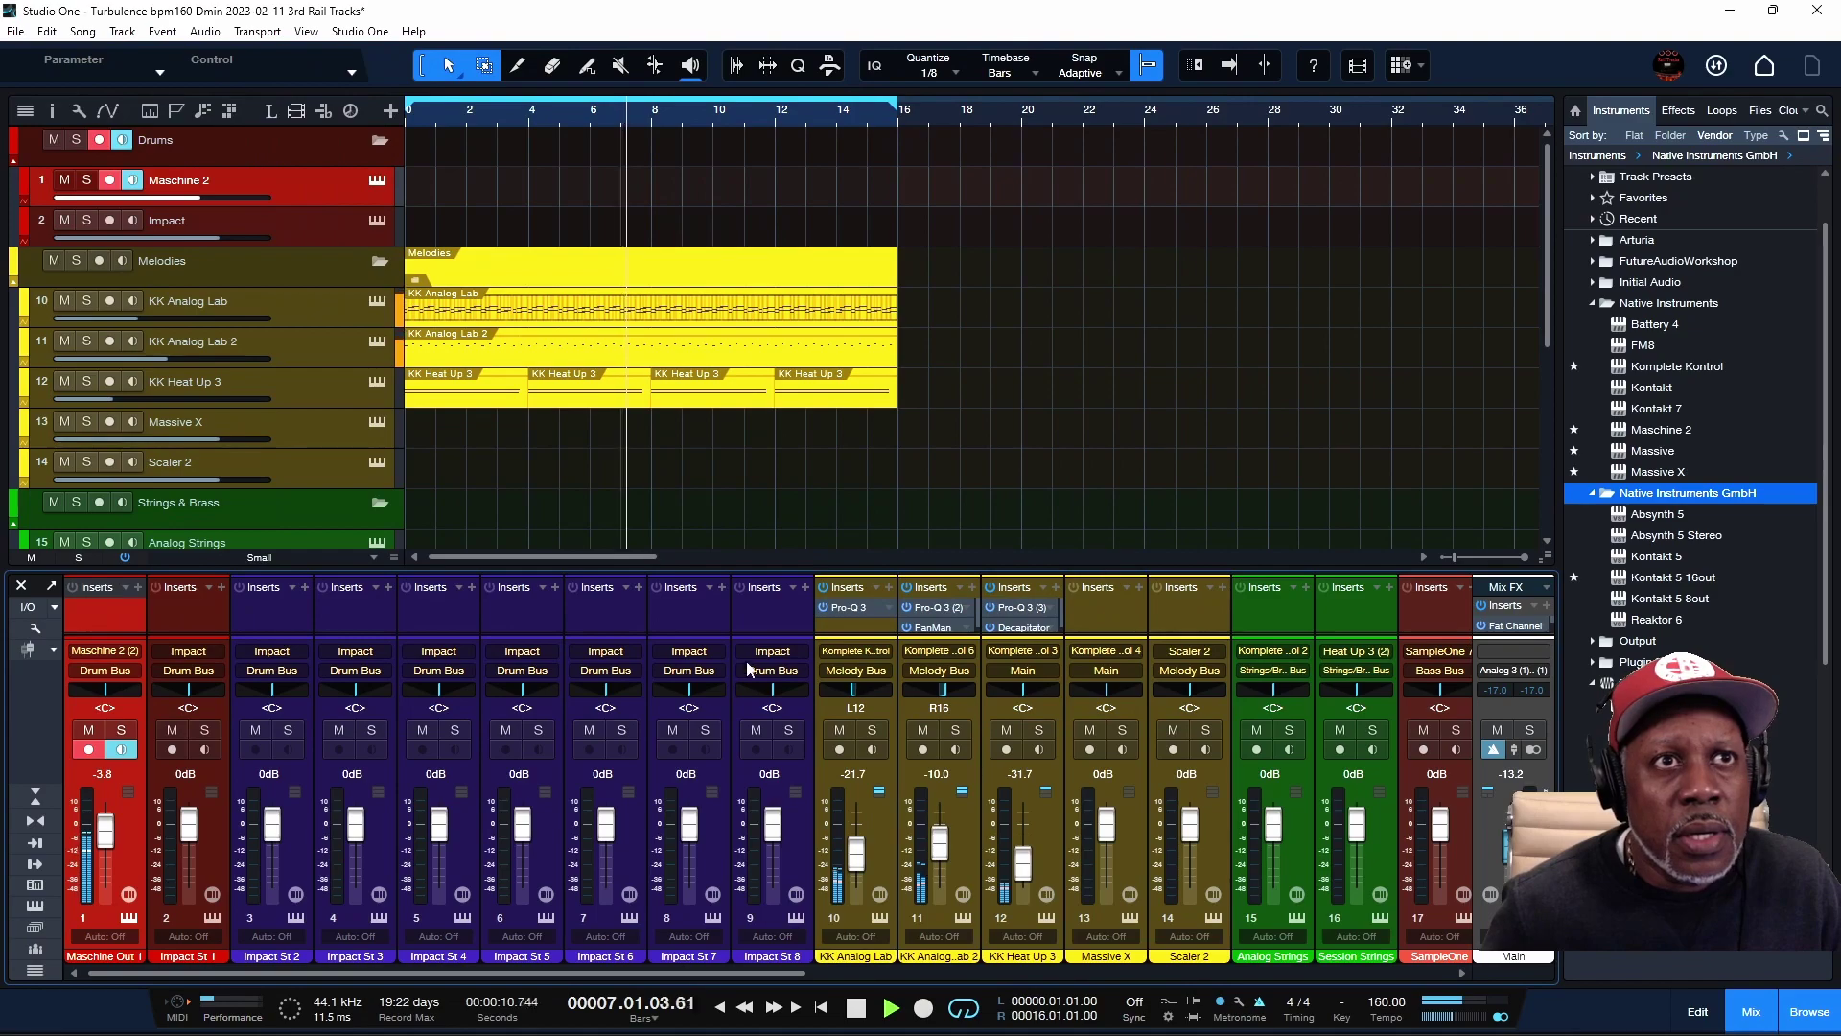